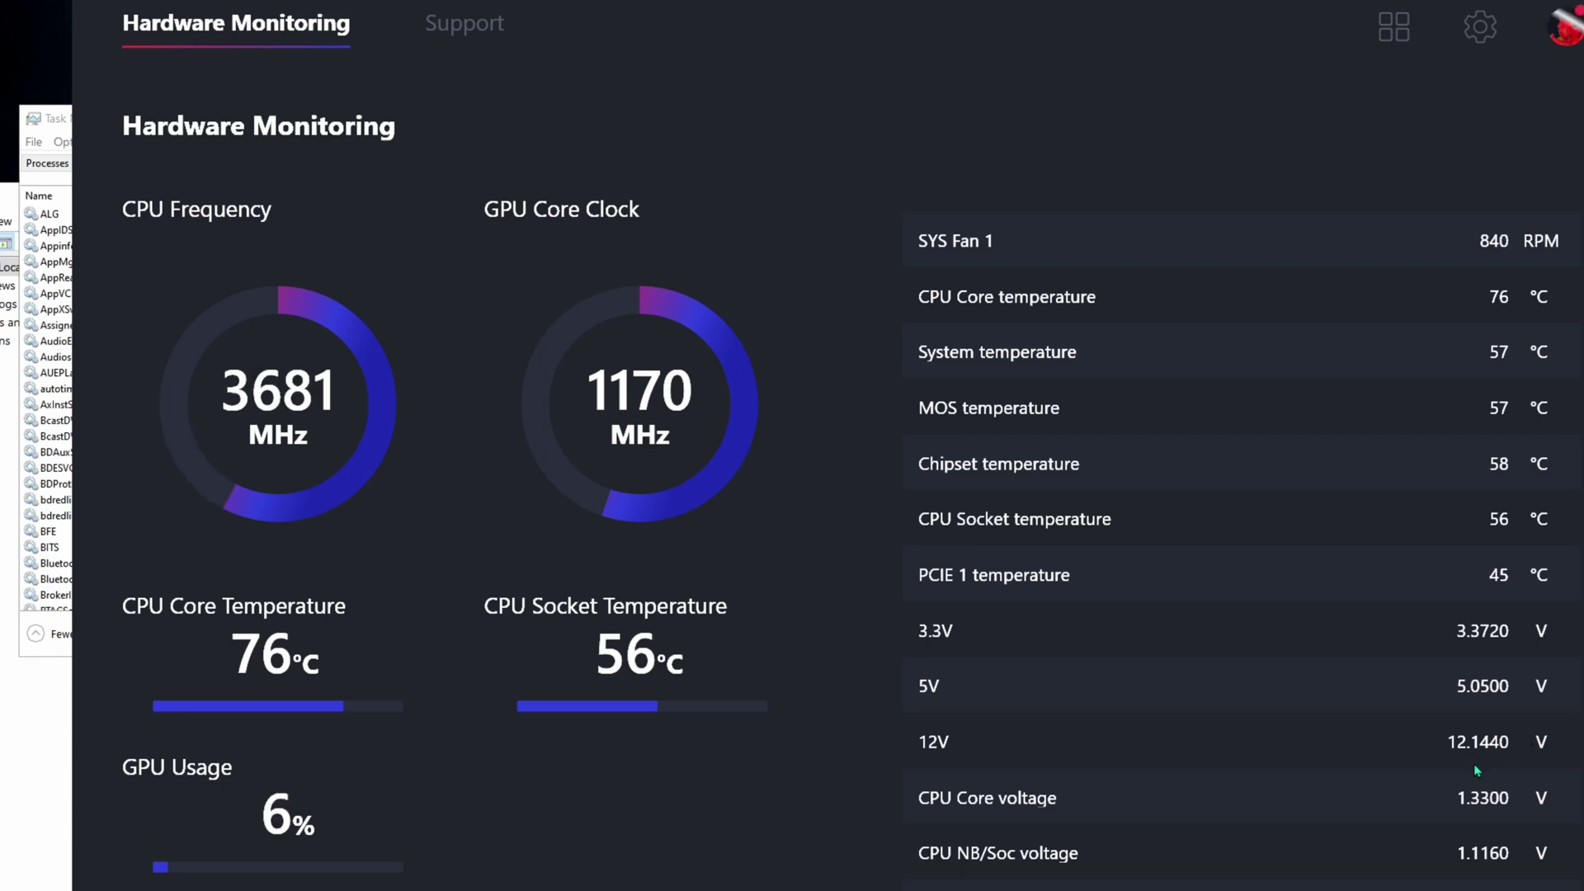
Step: Switch to Task Manager, show its list of running processes, and enlarge the window to reveal all usage columns
key("alt+Tab")
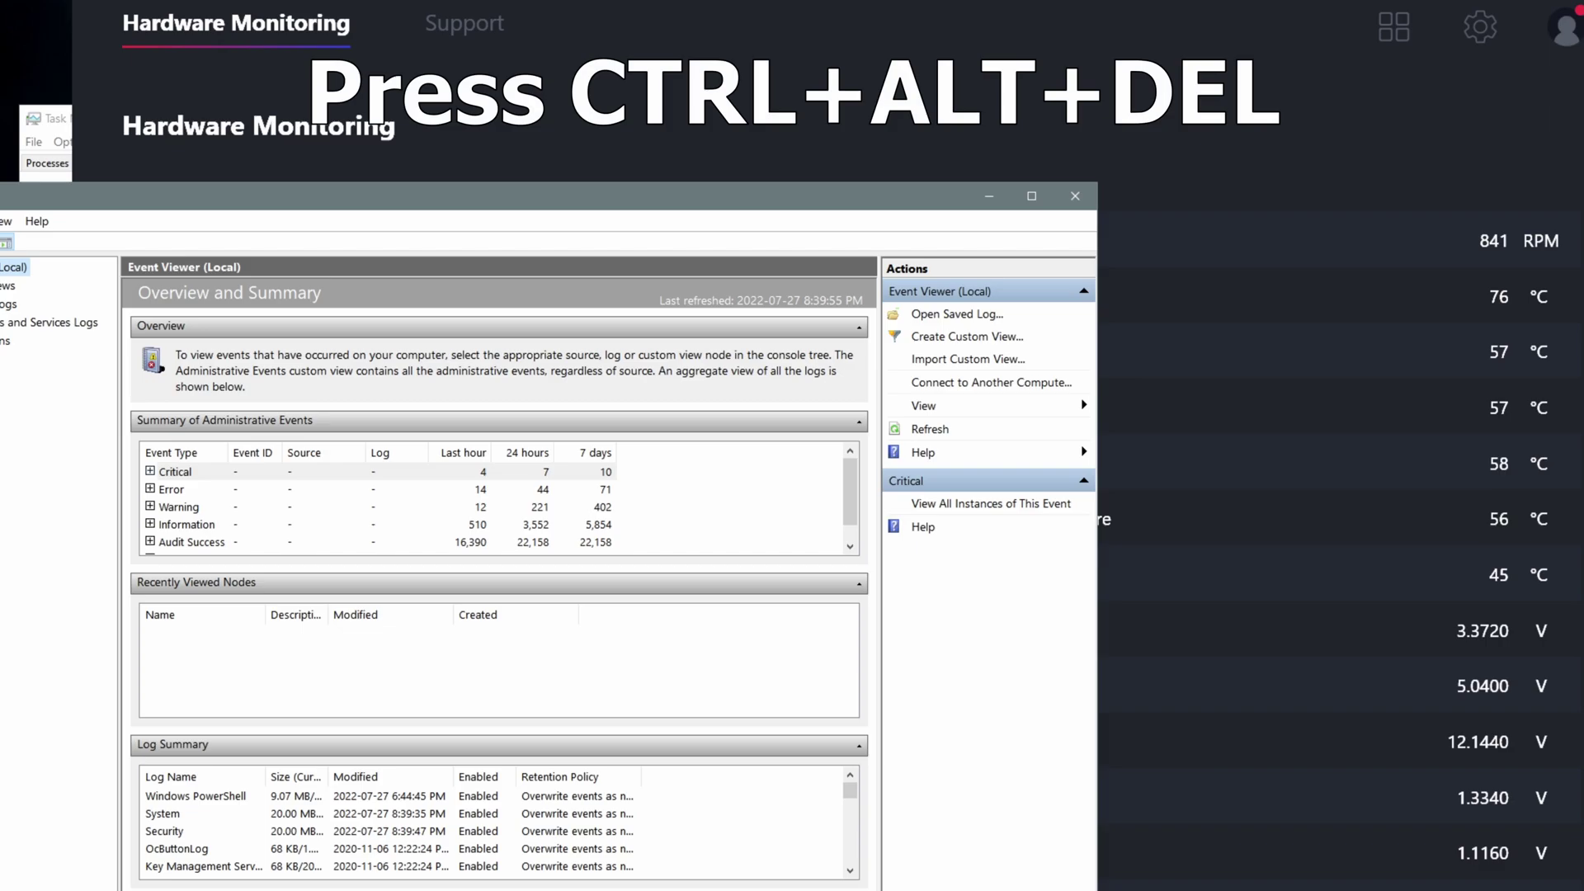
key("ctrl+alt+Delete")
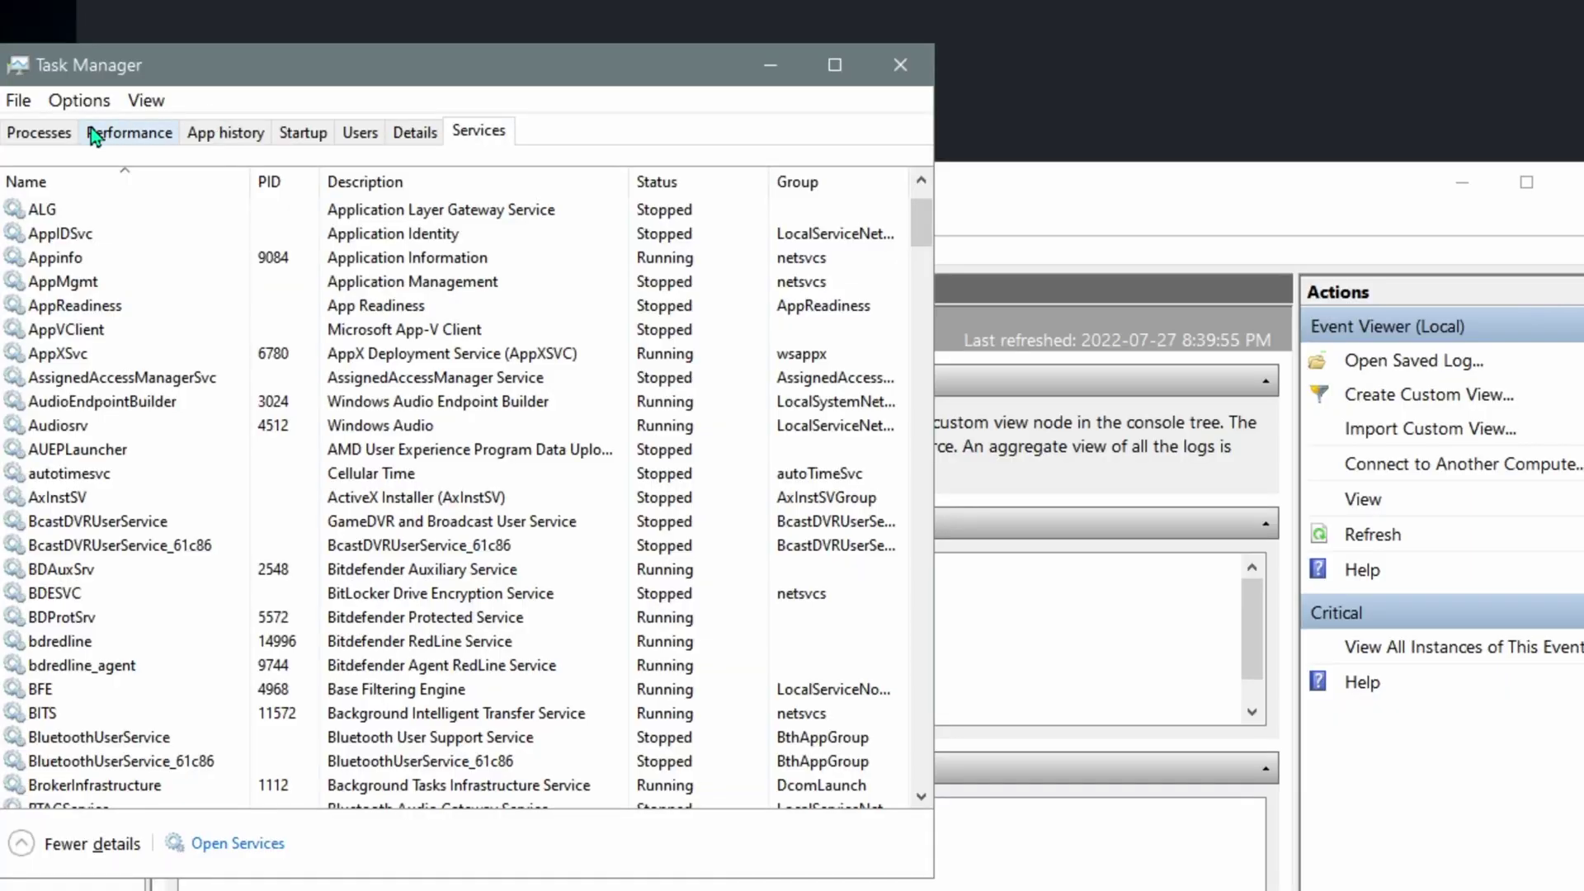
left_click(62, 131)
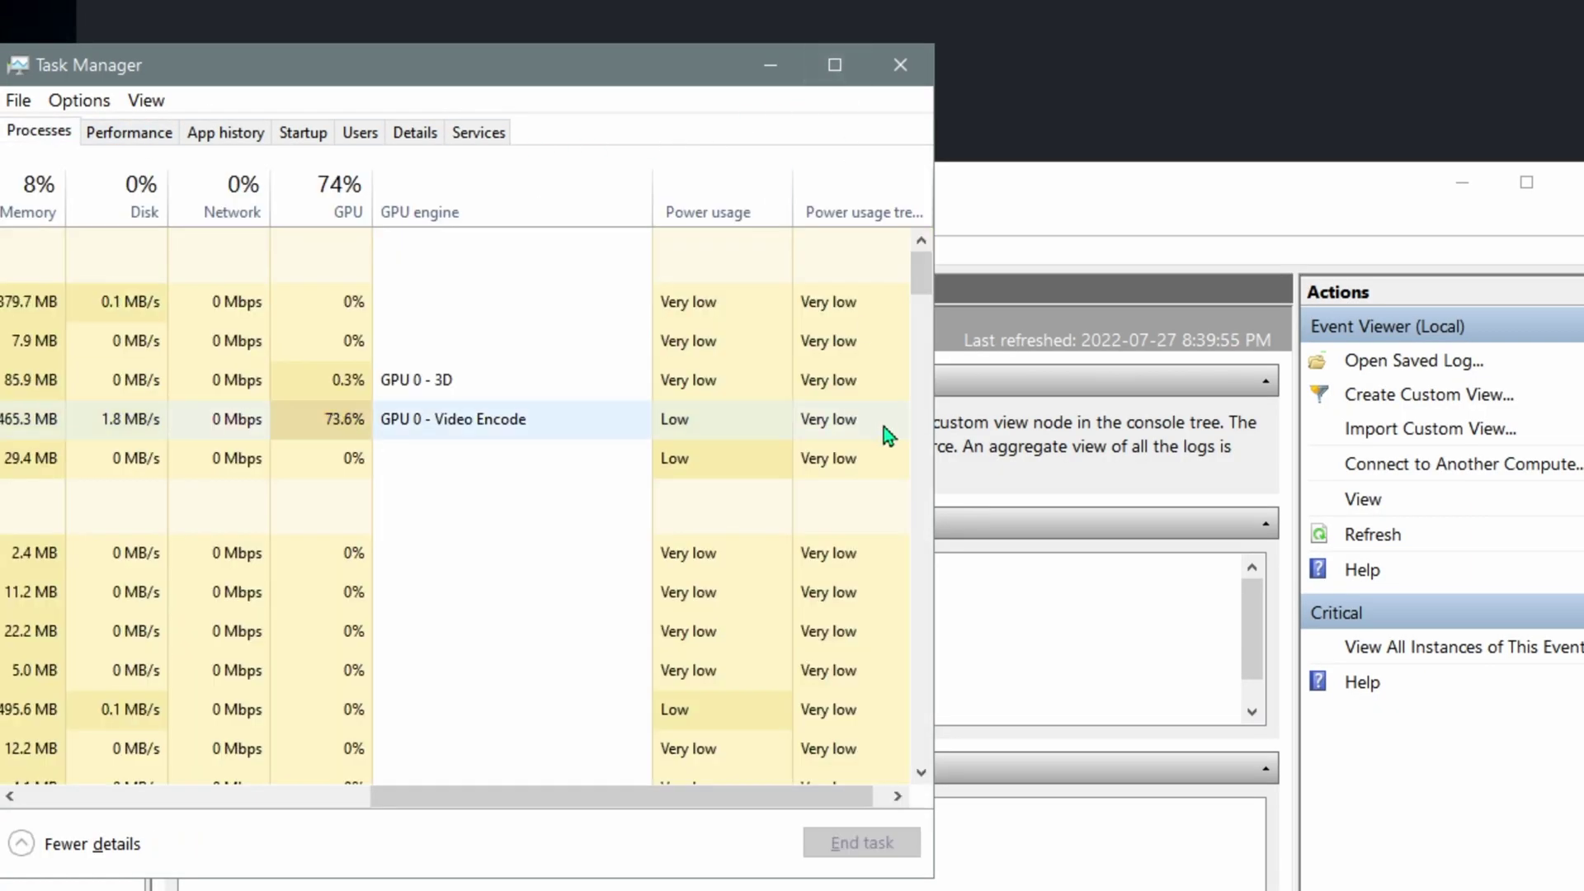
left_click_drag(936, 521, 1583, 521)
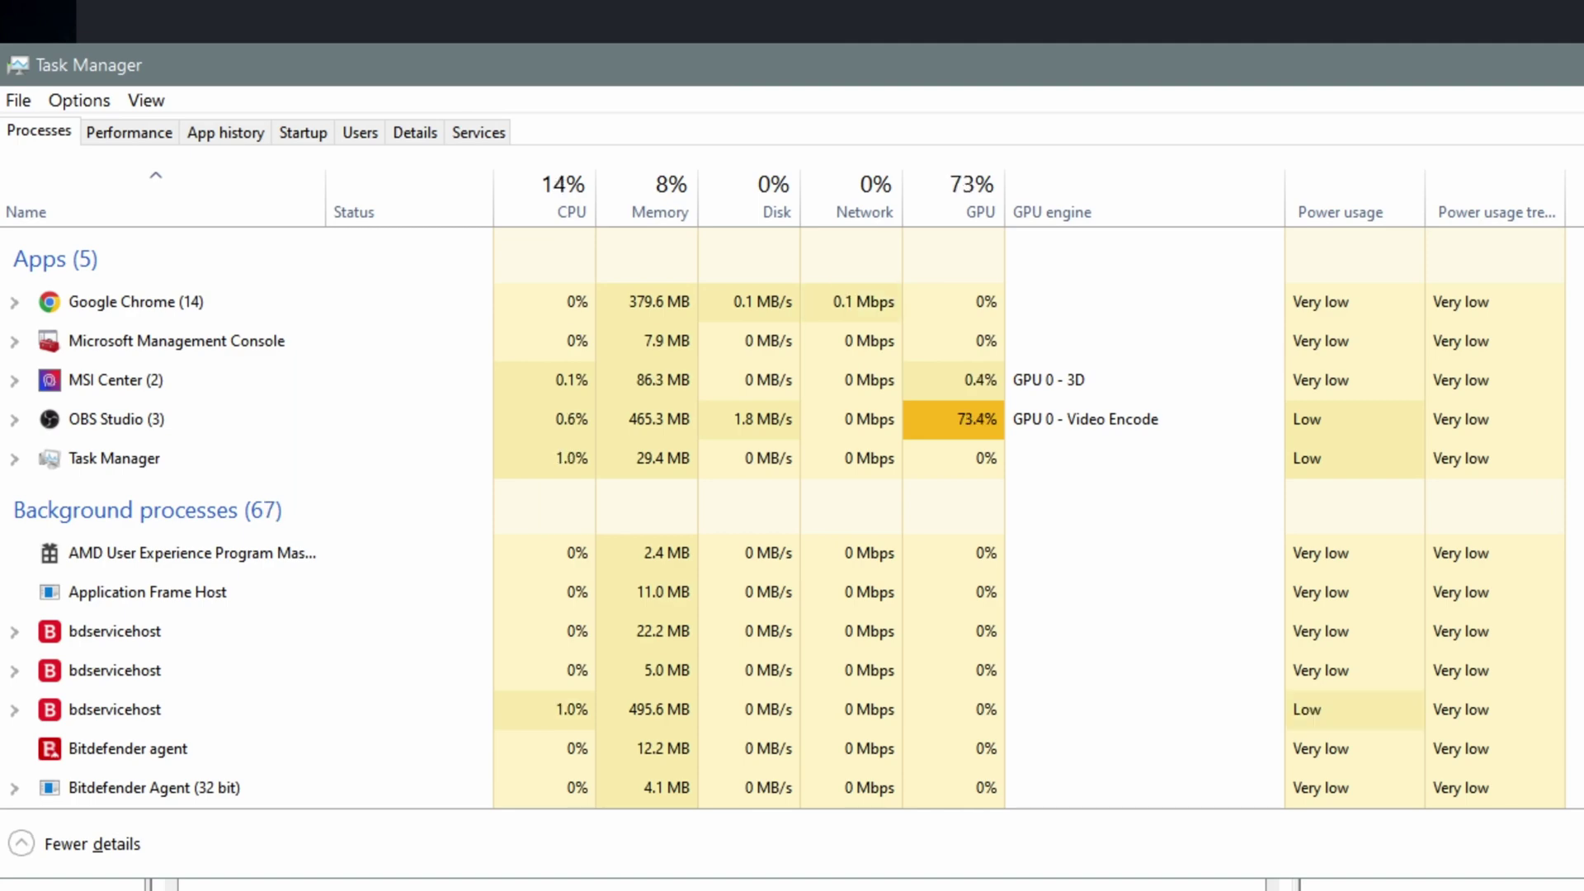
left_click_drag(541, 889, 541, 890)
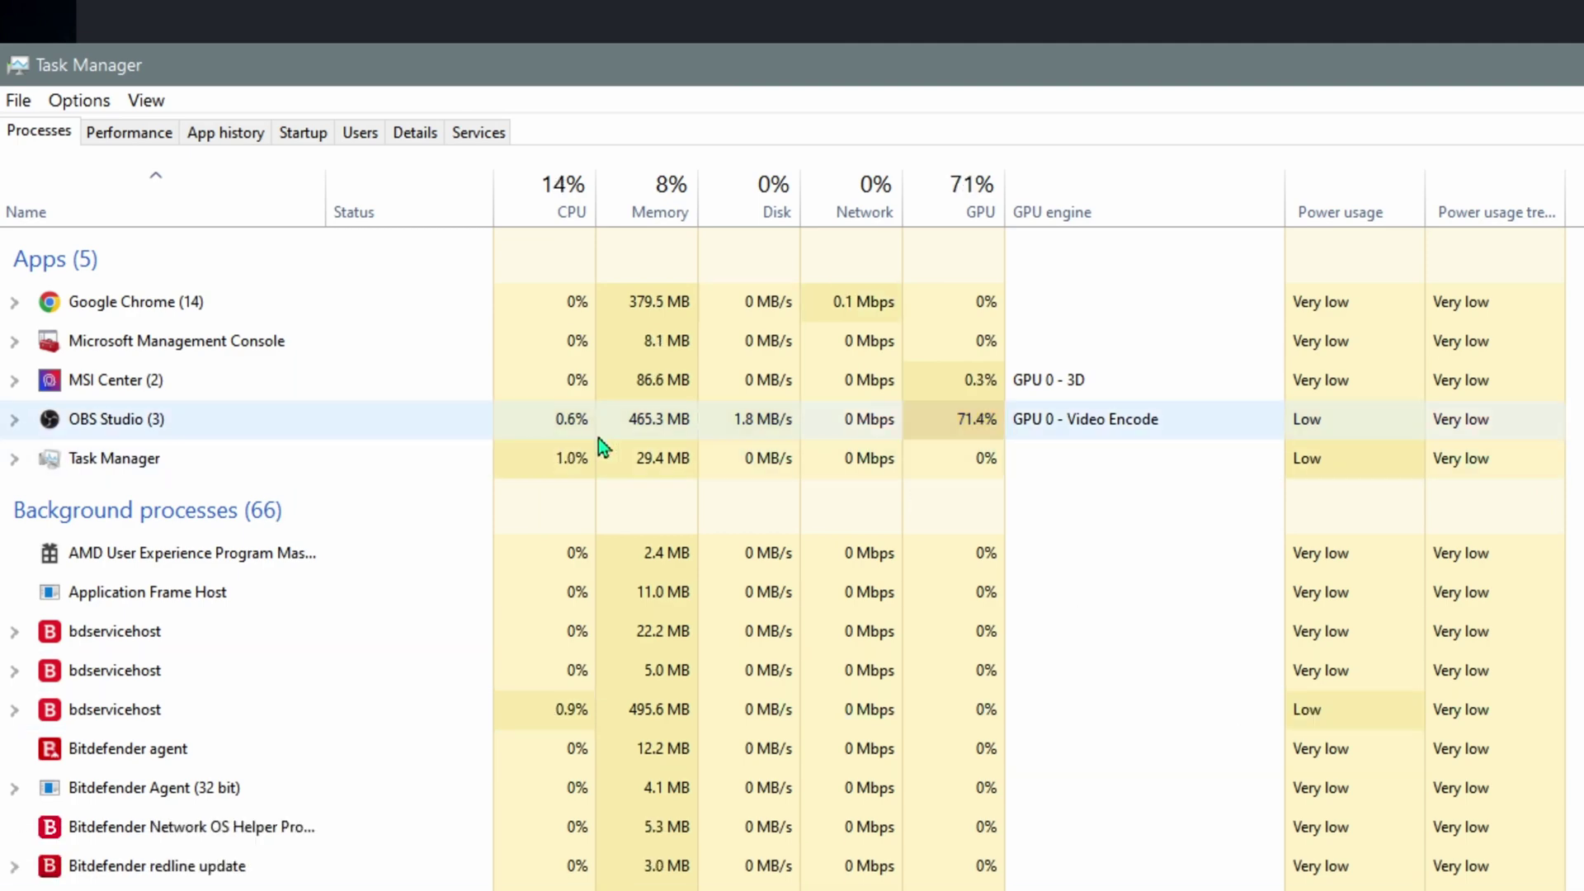
Step: Examine the running processes for WMI Provider Host's CPU and power usage, and minimize Task Manager
scroll(1155, 436, "down", 8)
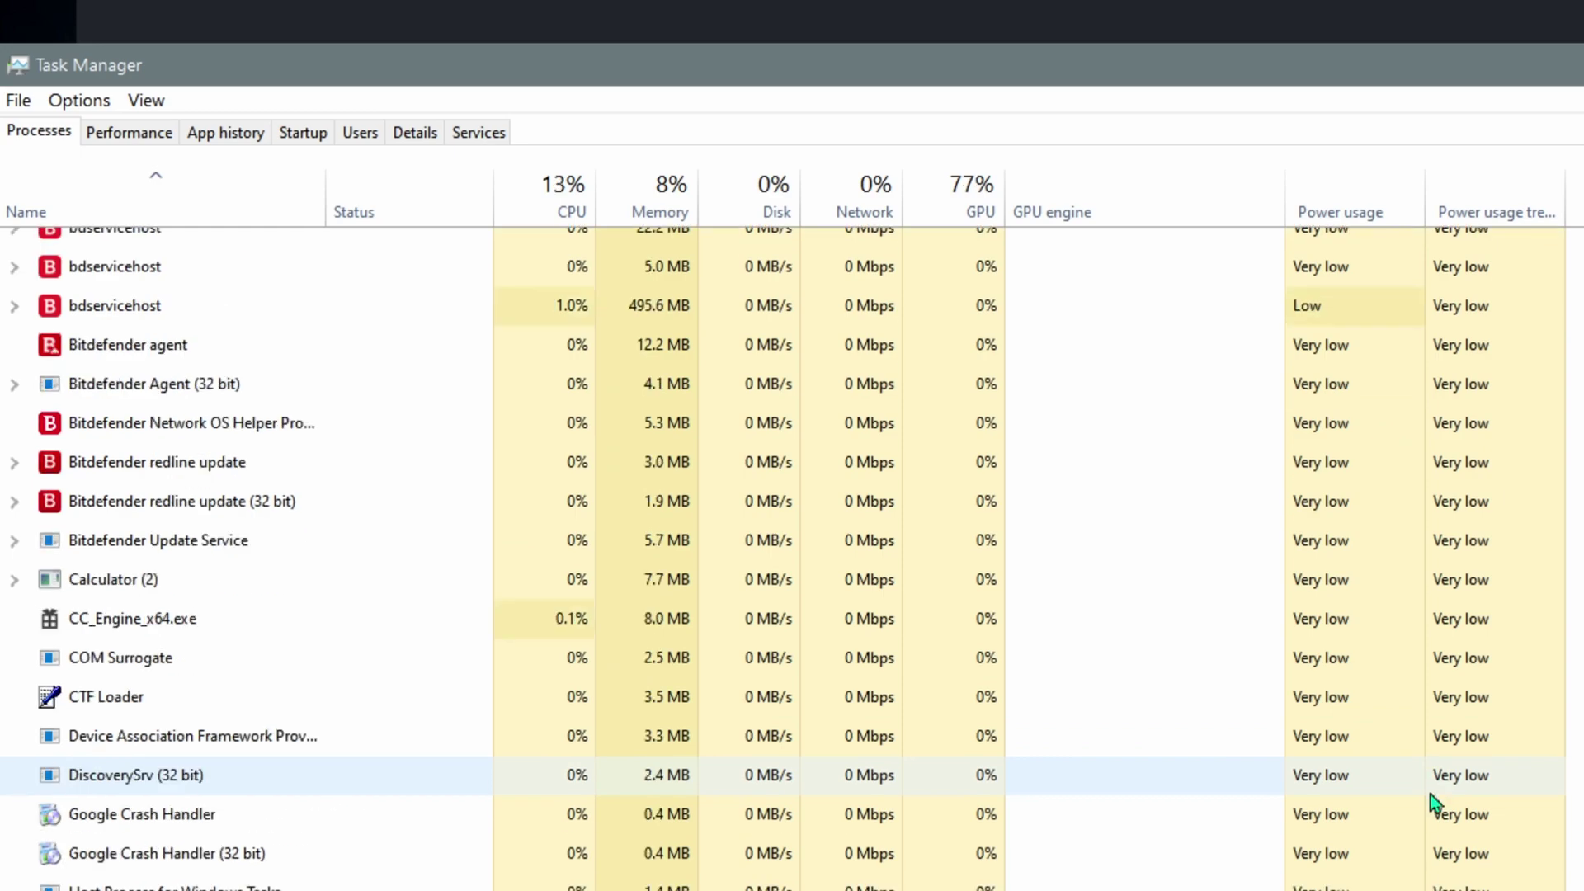
scroll(1434, 799, "down", 7)
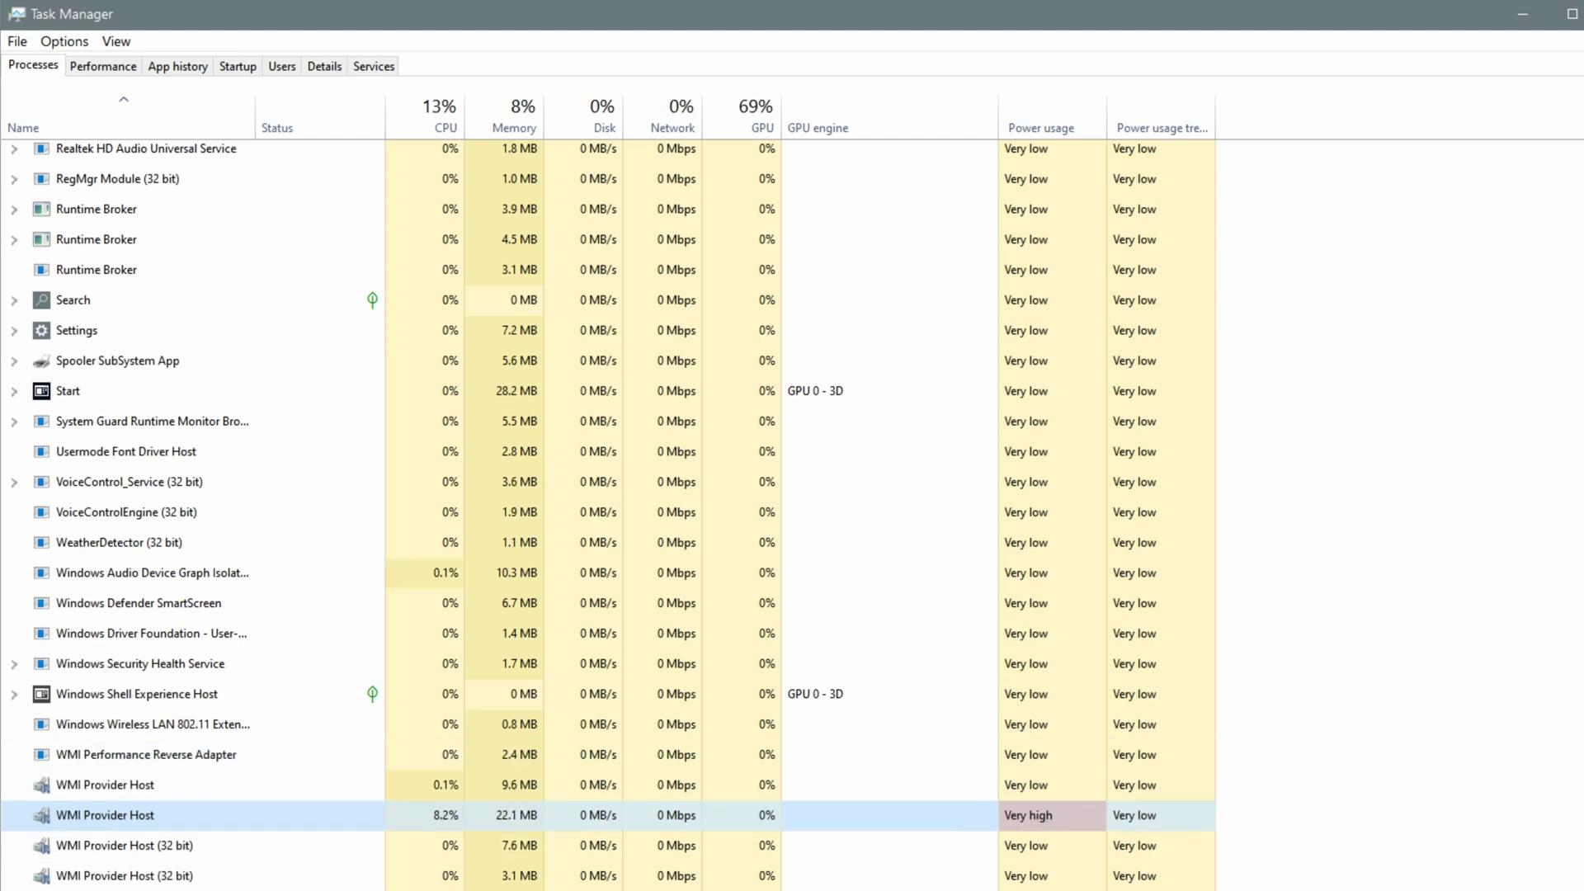
scroll(606, 515, "down", 10)
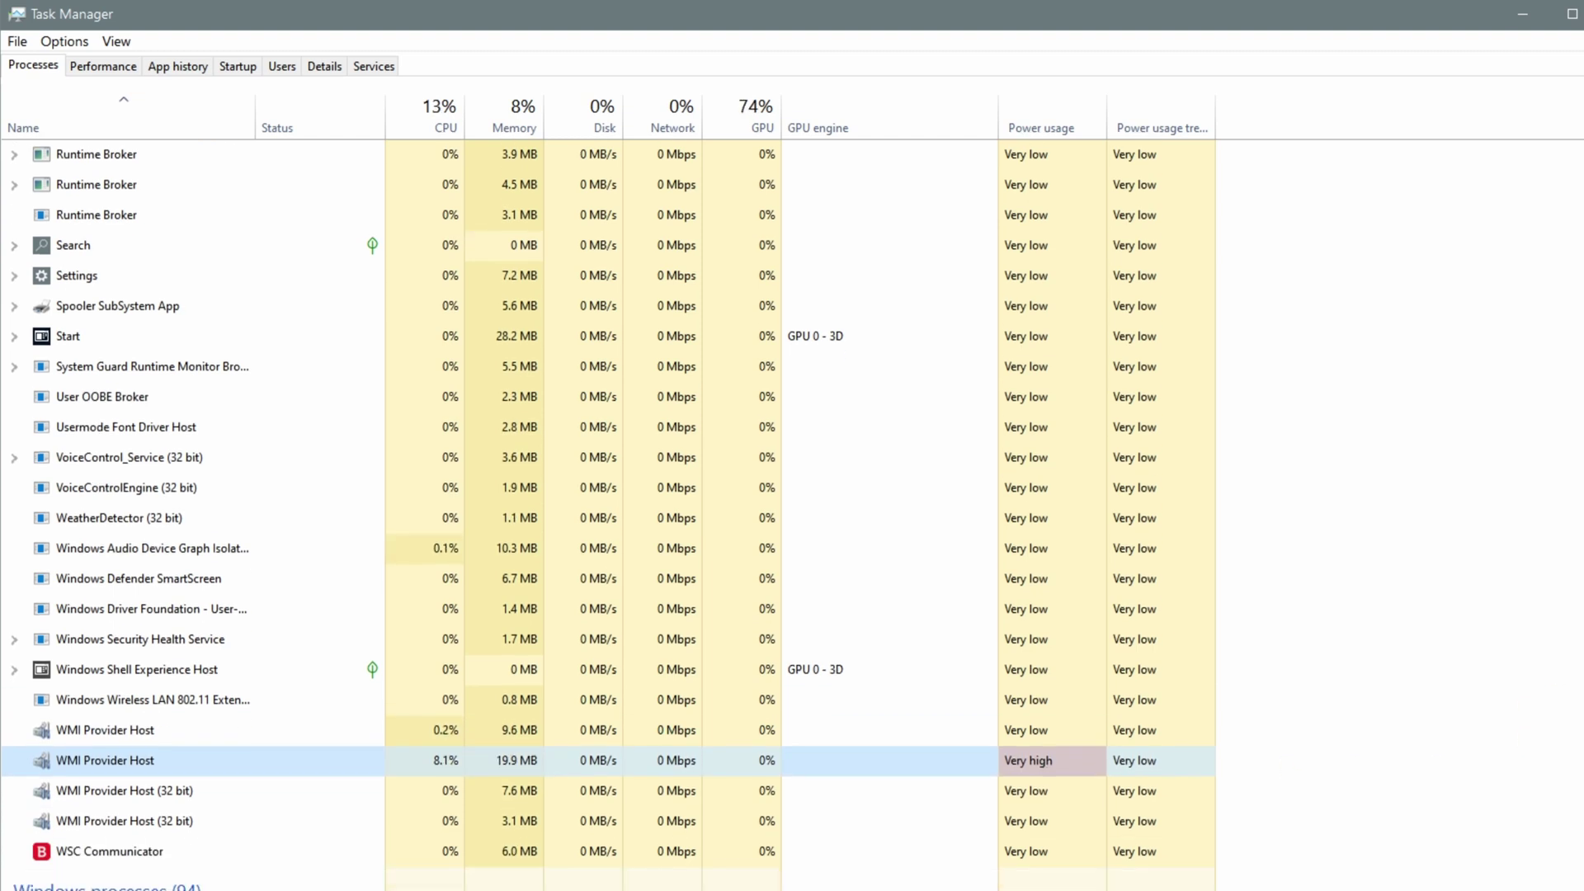
scroll(606, 514, "down", 18)
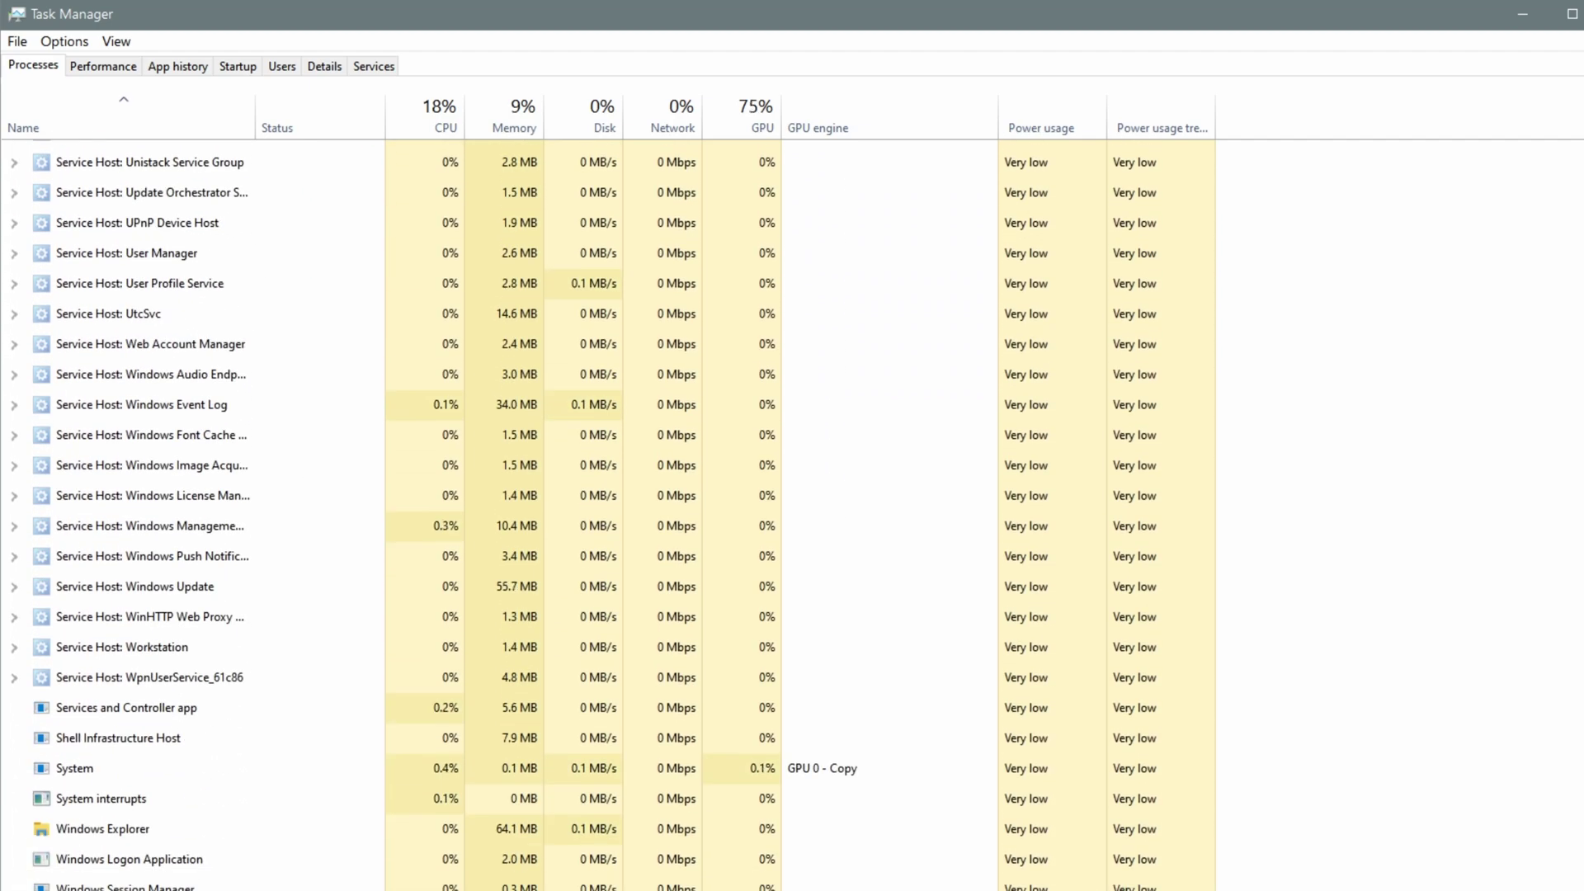
scroll(606, 614, "up", 20)
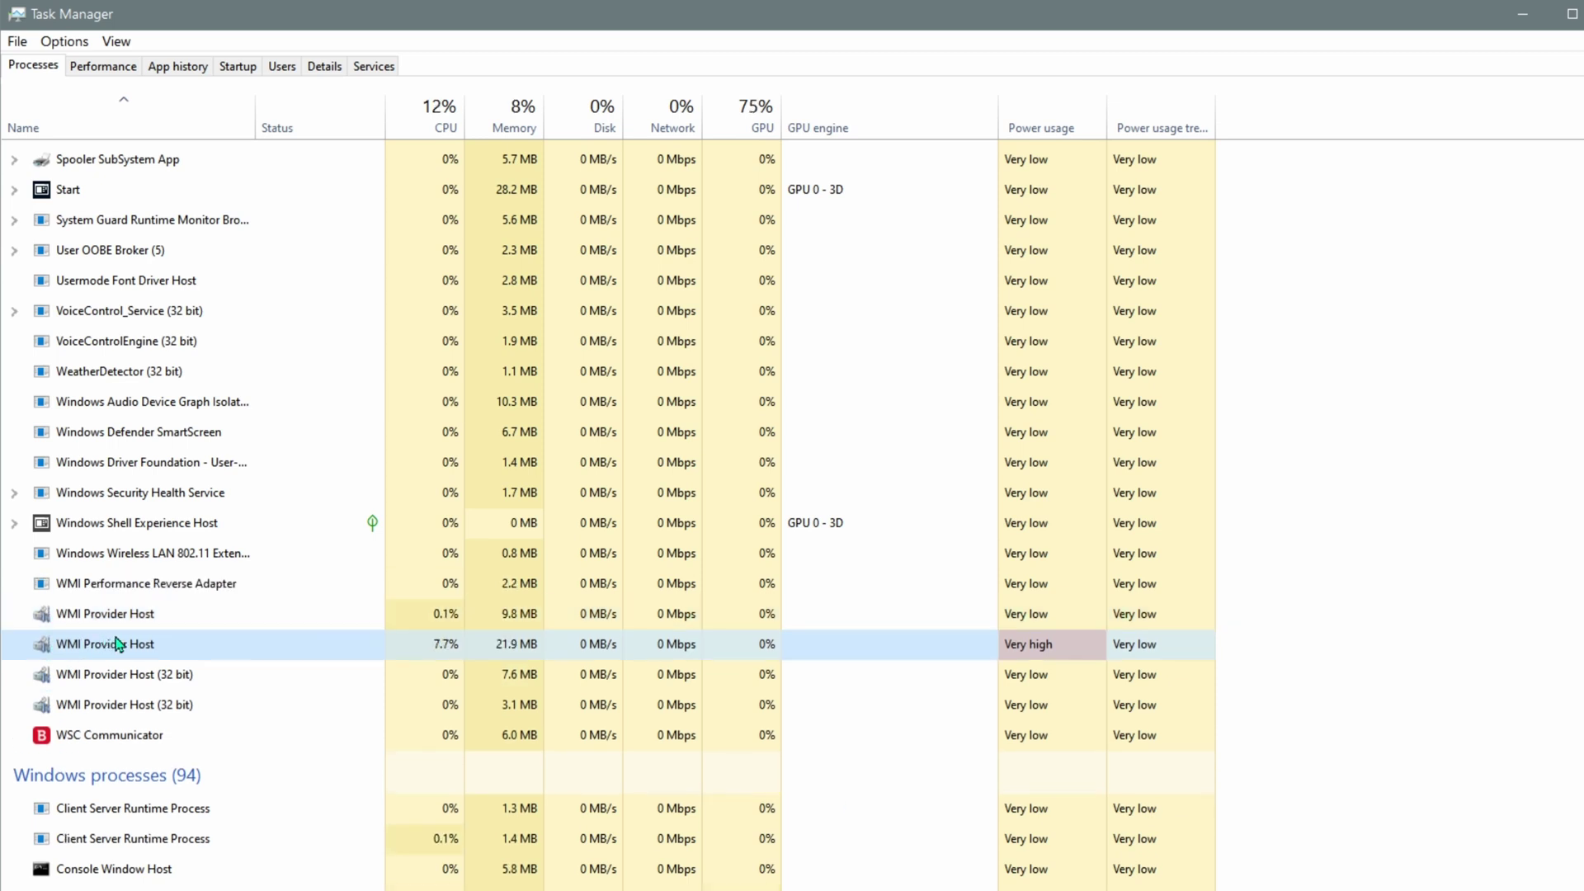
left_click(1524, 20)
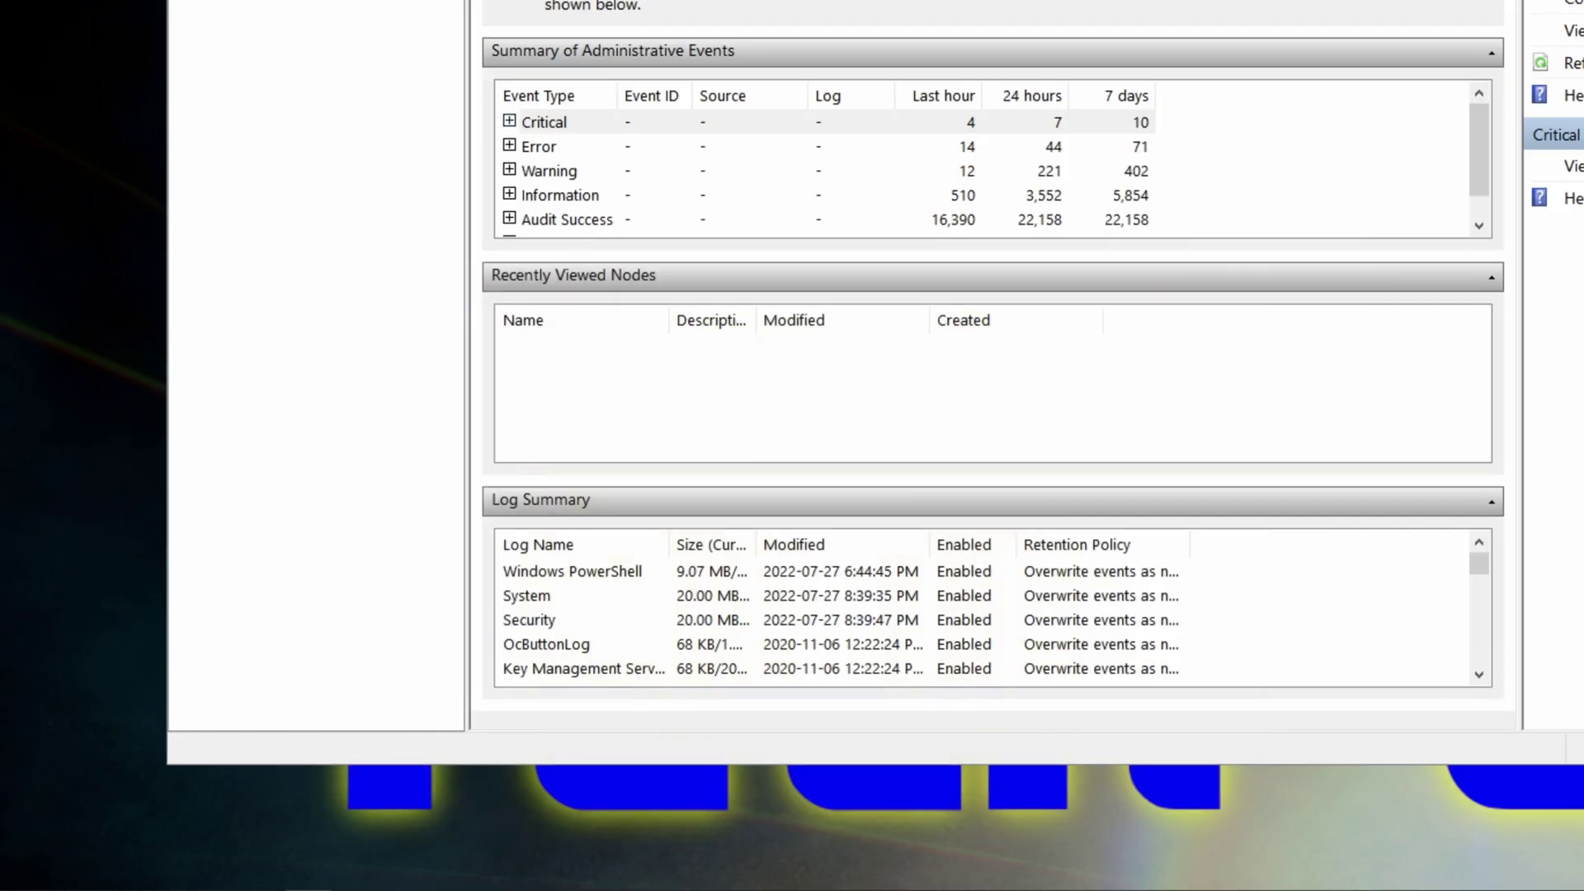
Step: Open Event Viewer from the Windows Administrative Tools
left_click(19, 873)
scroll(156, 474, "down", 2)
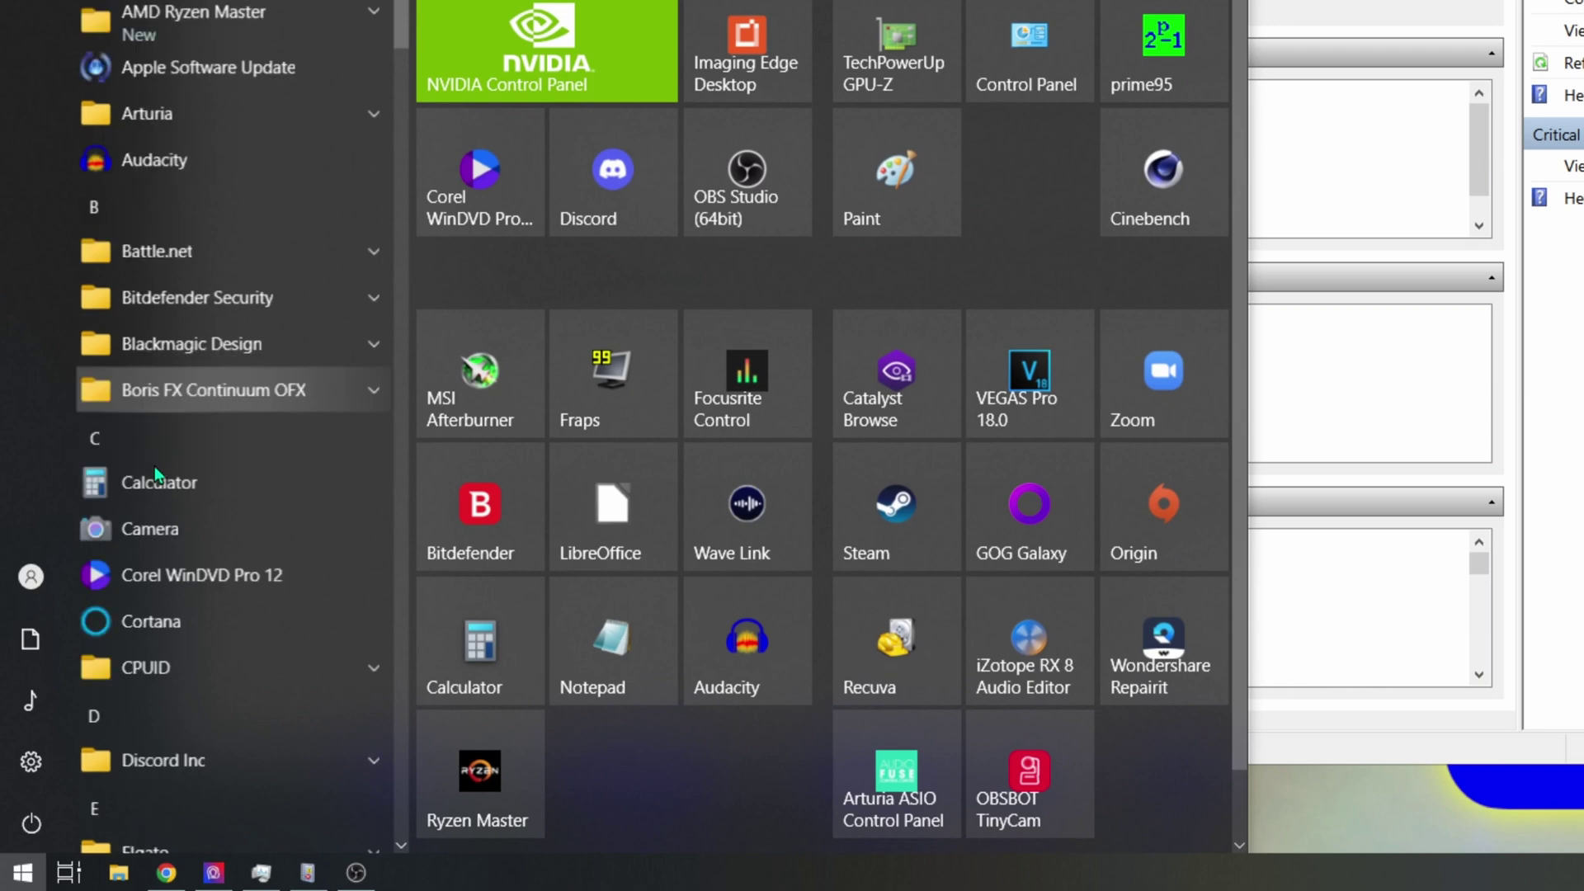
scroll(157, 495, "down", 15)
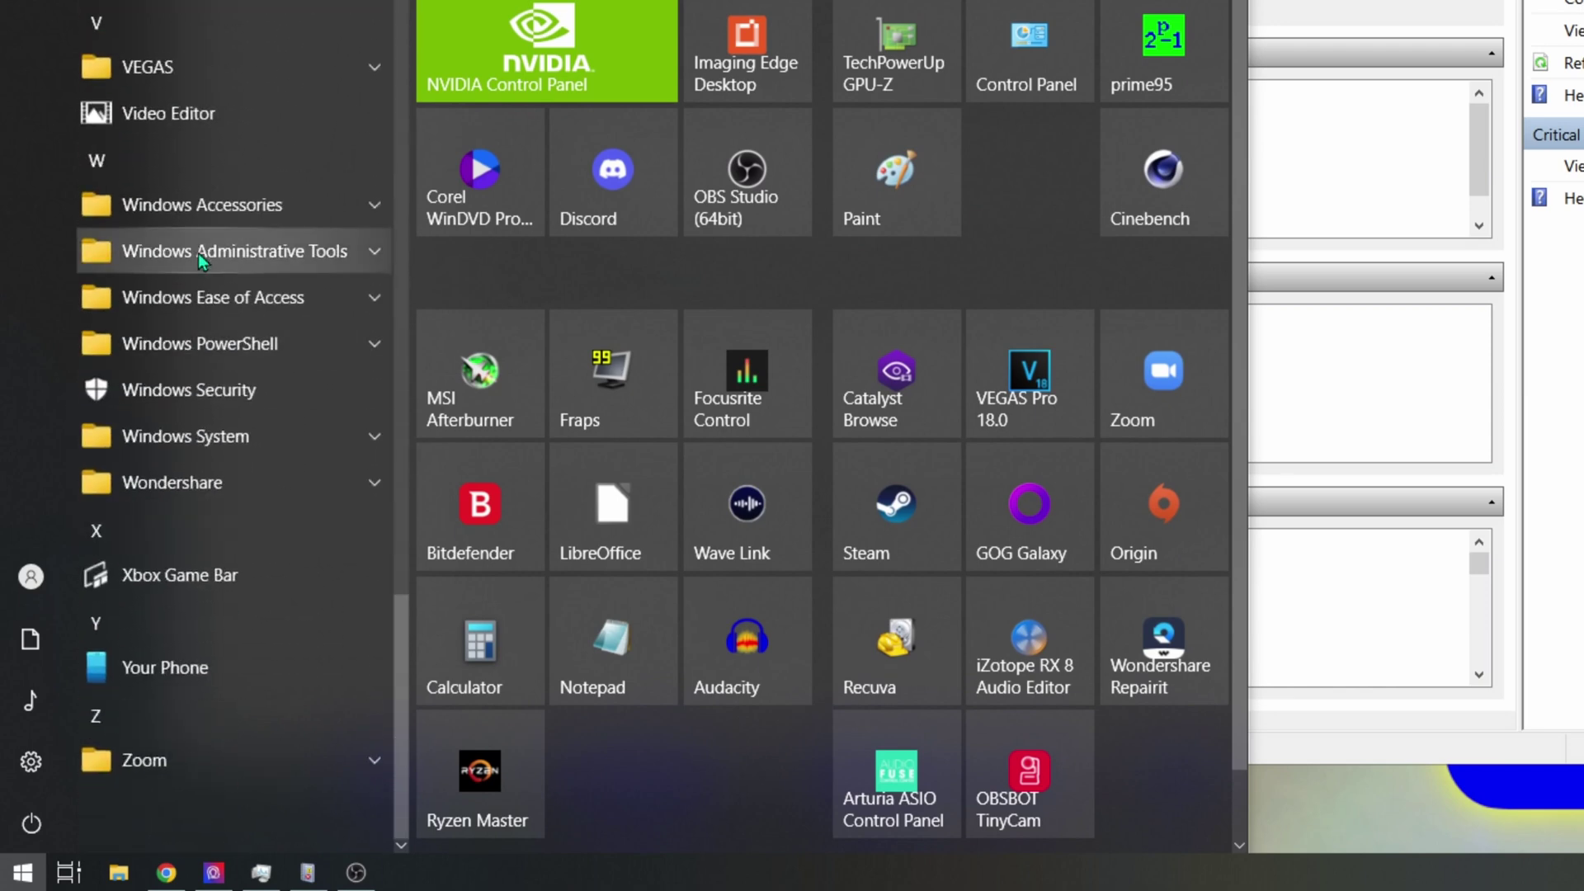
left_click(198, 256)
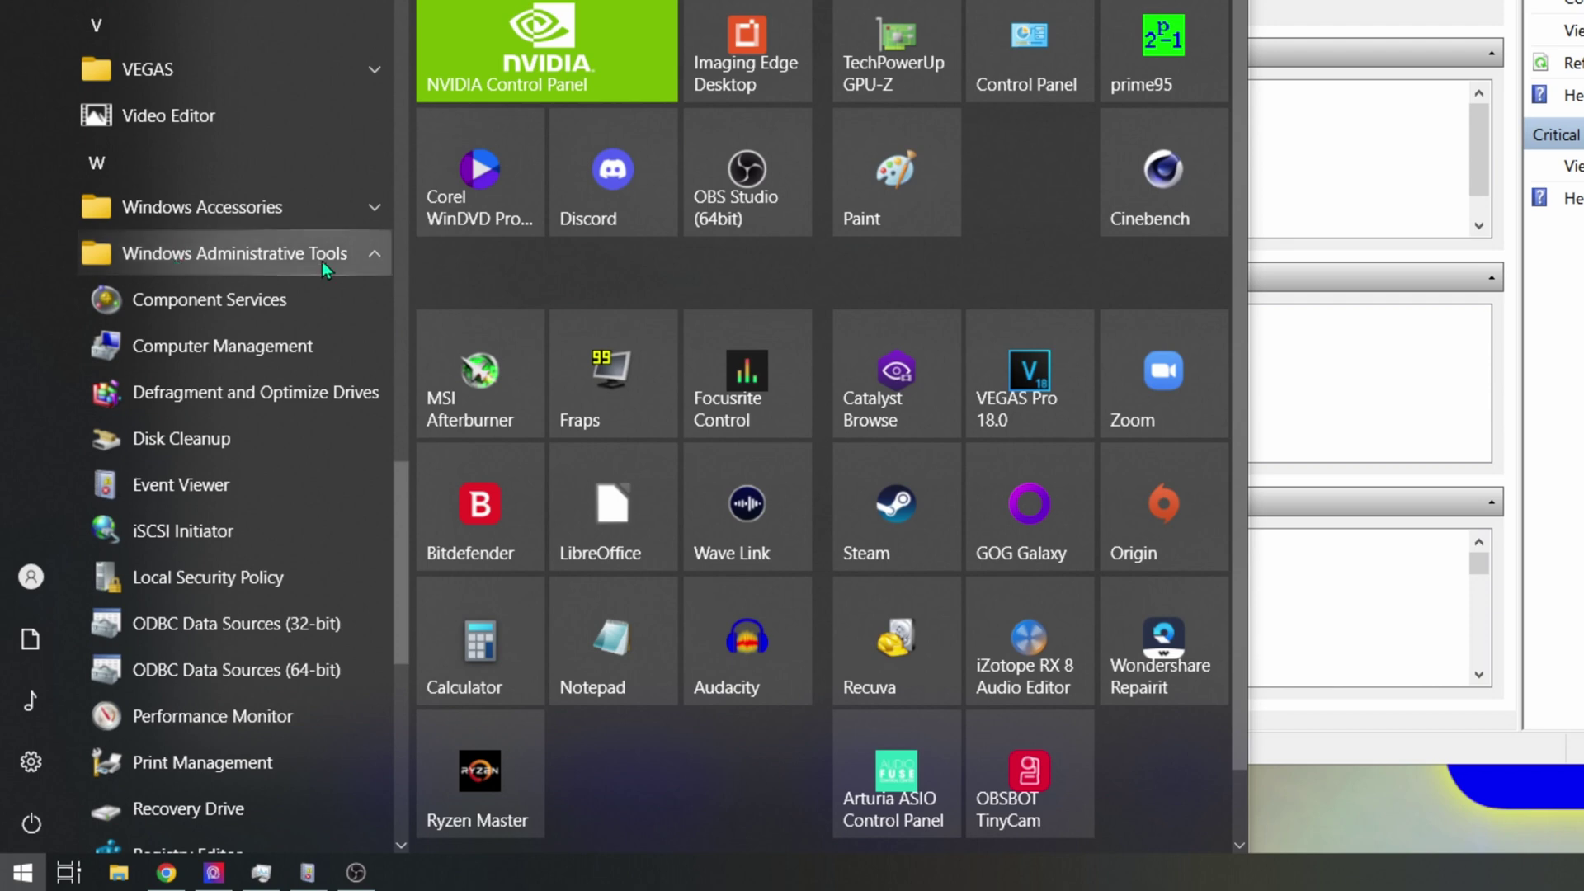
left_click(193, 490)
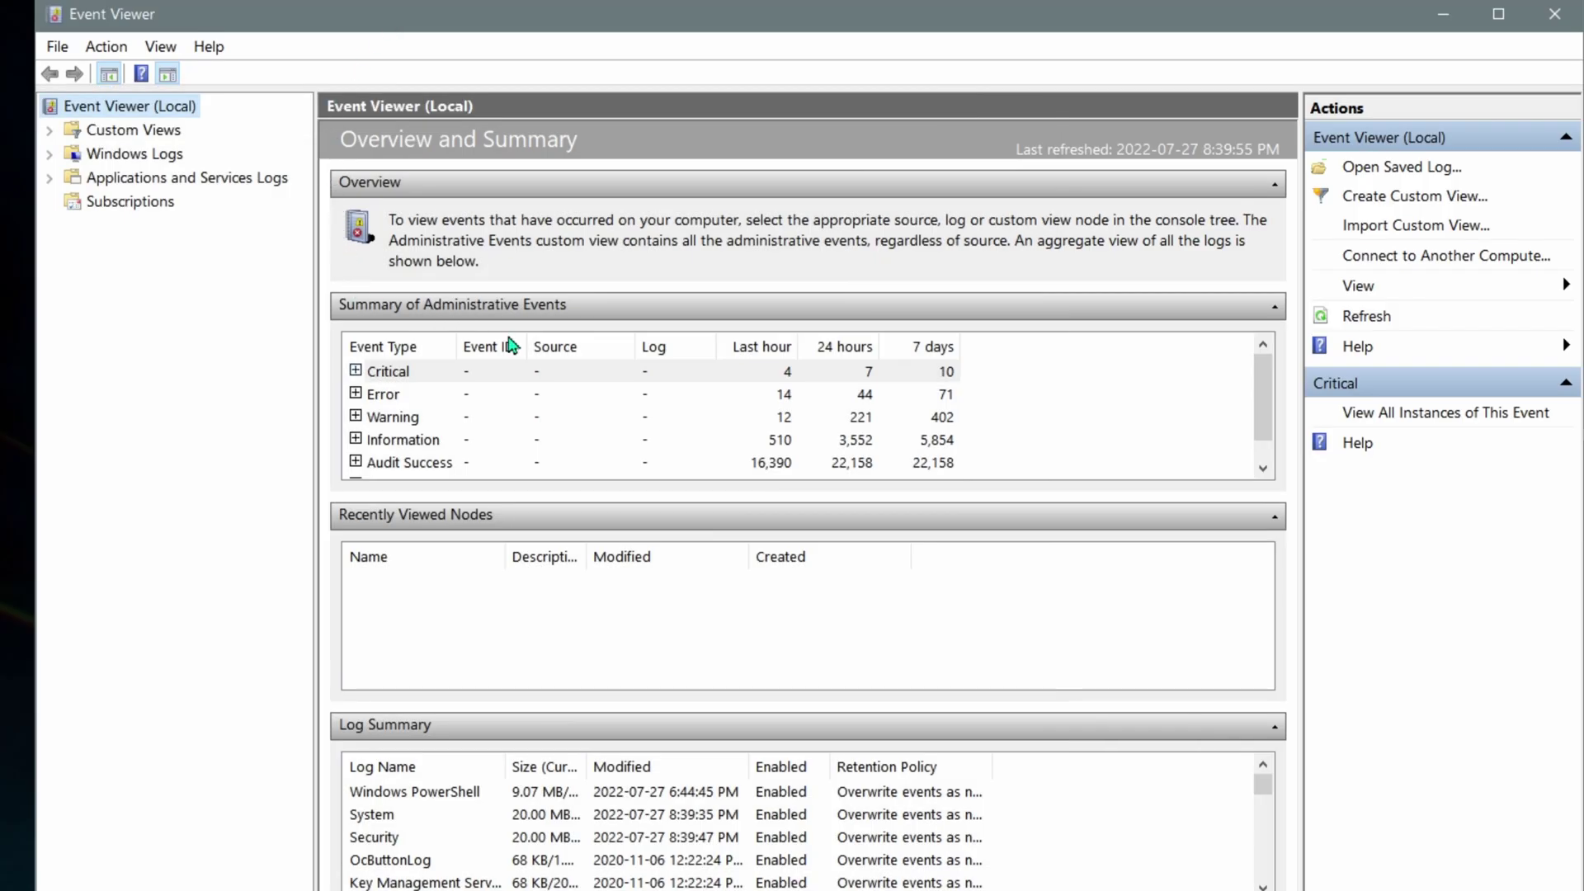
Step: Browse the Applications and Services Logs to the Windows folder under Microsoft
left_click(139, 179)
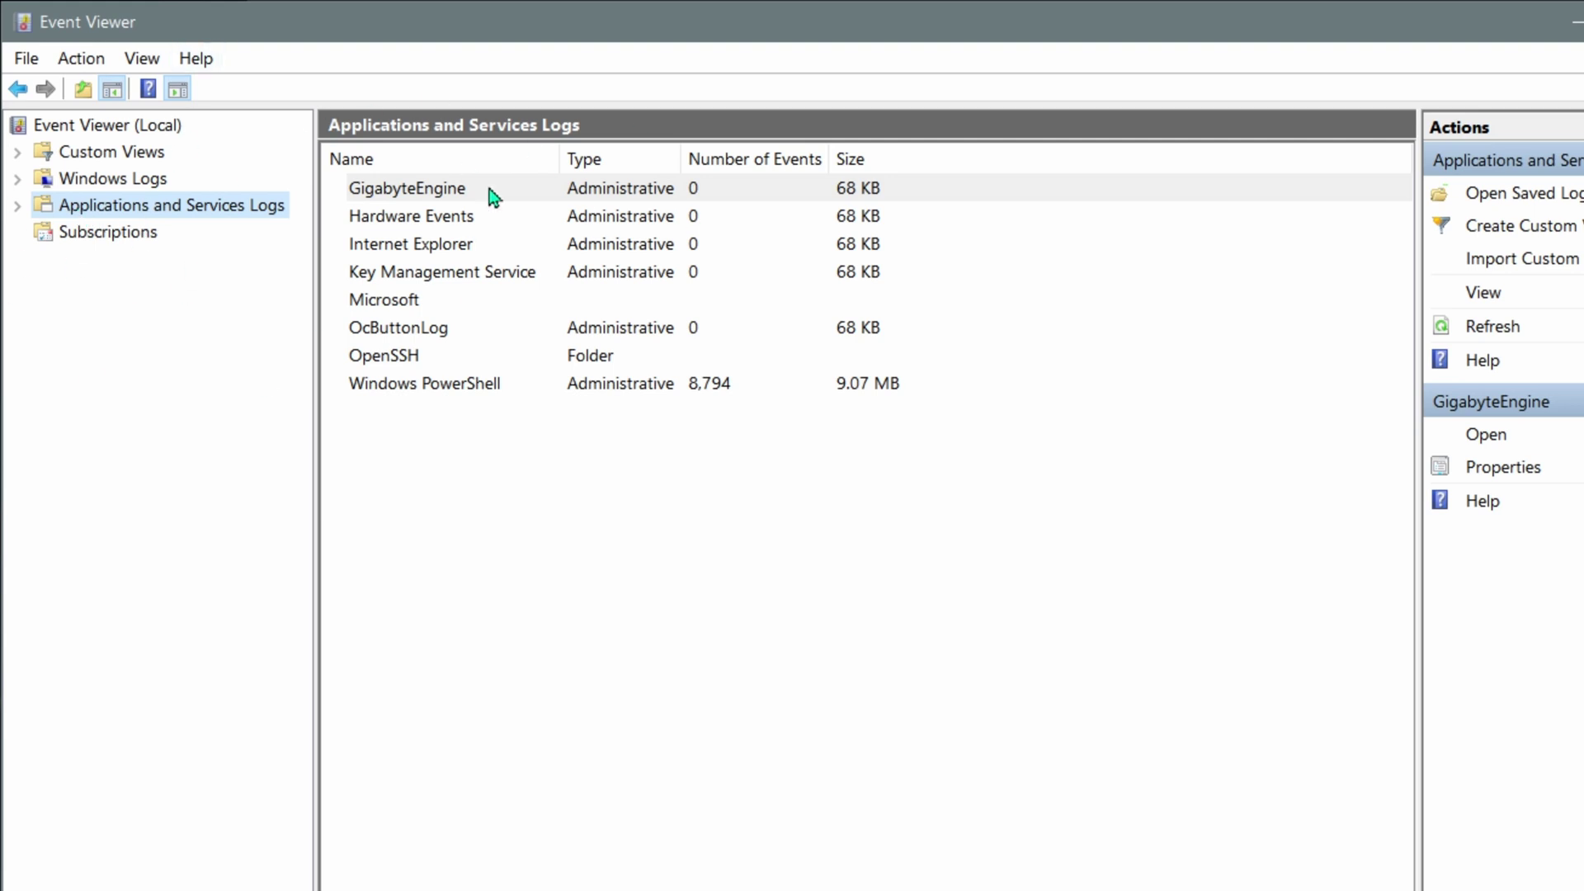
double_click(395, 301)
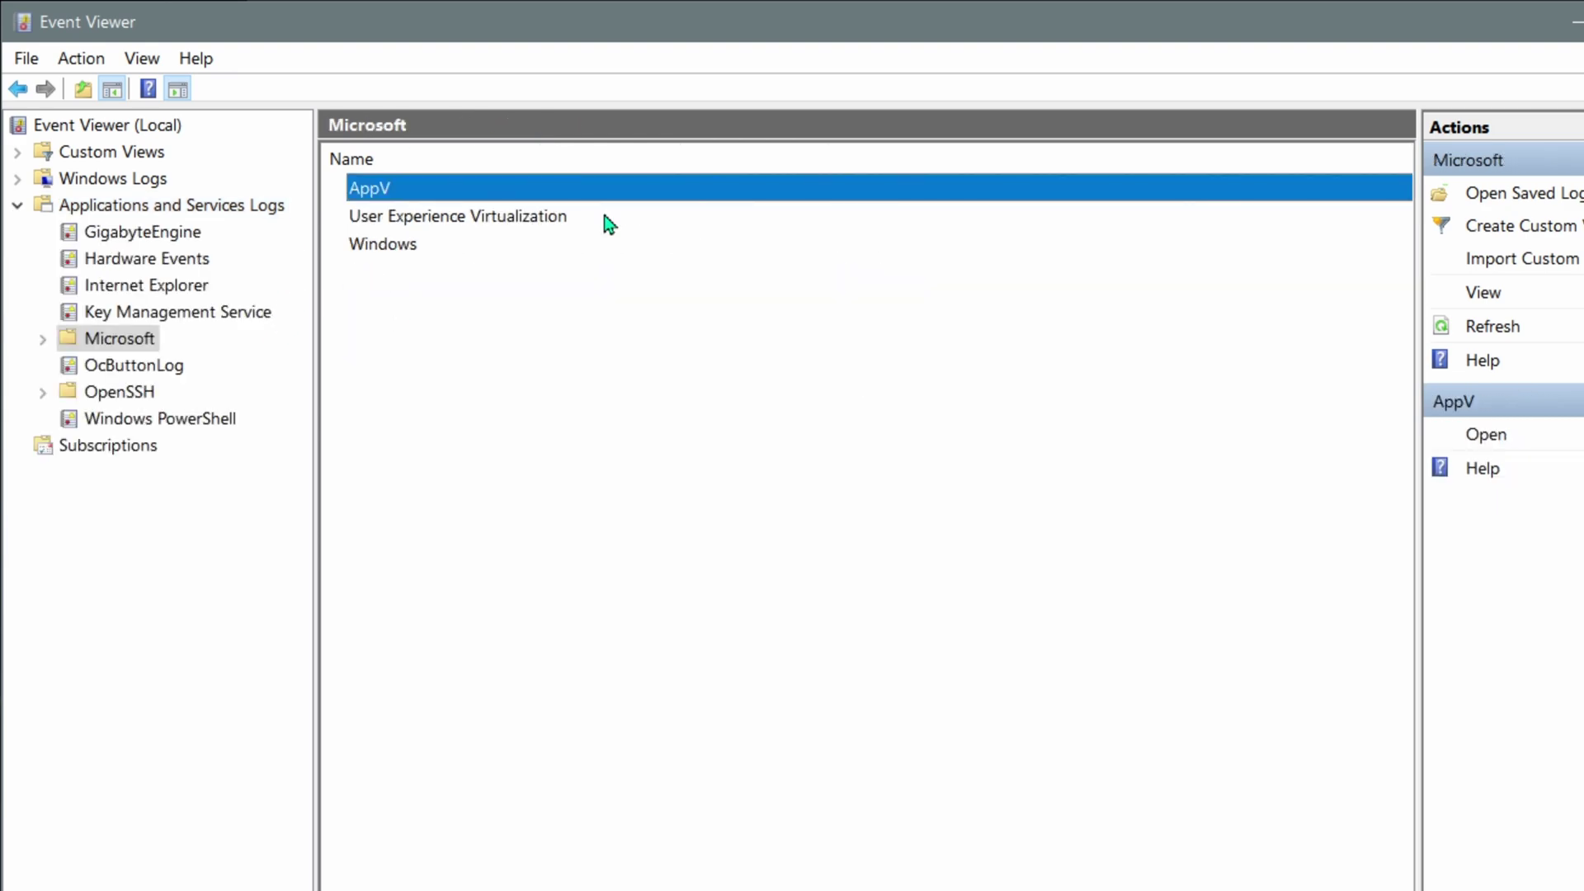
double_click(398, 246)
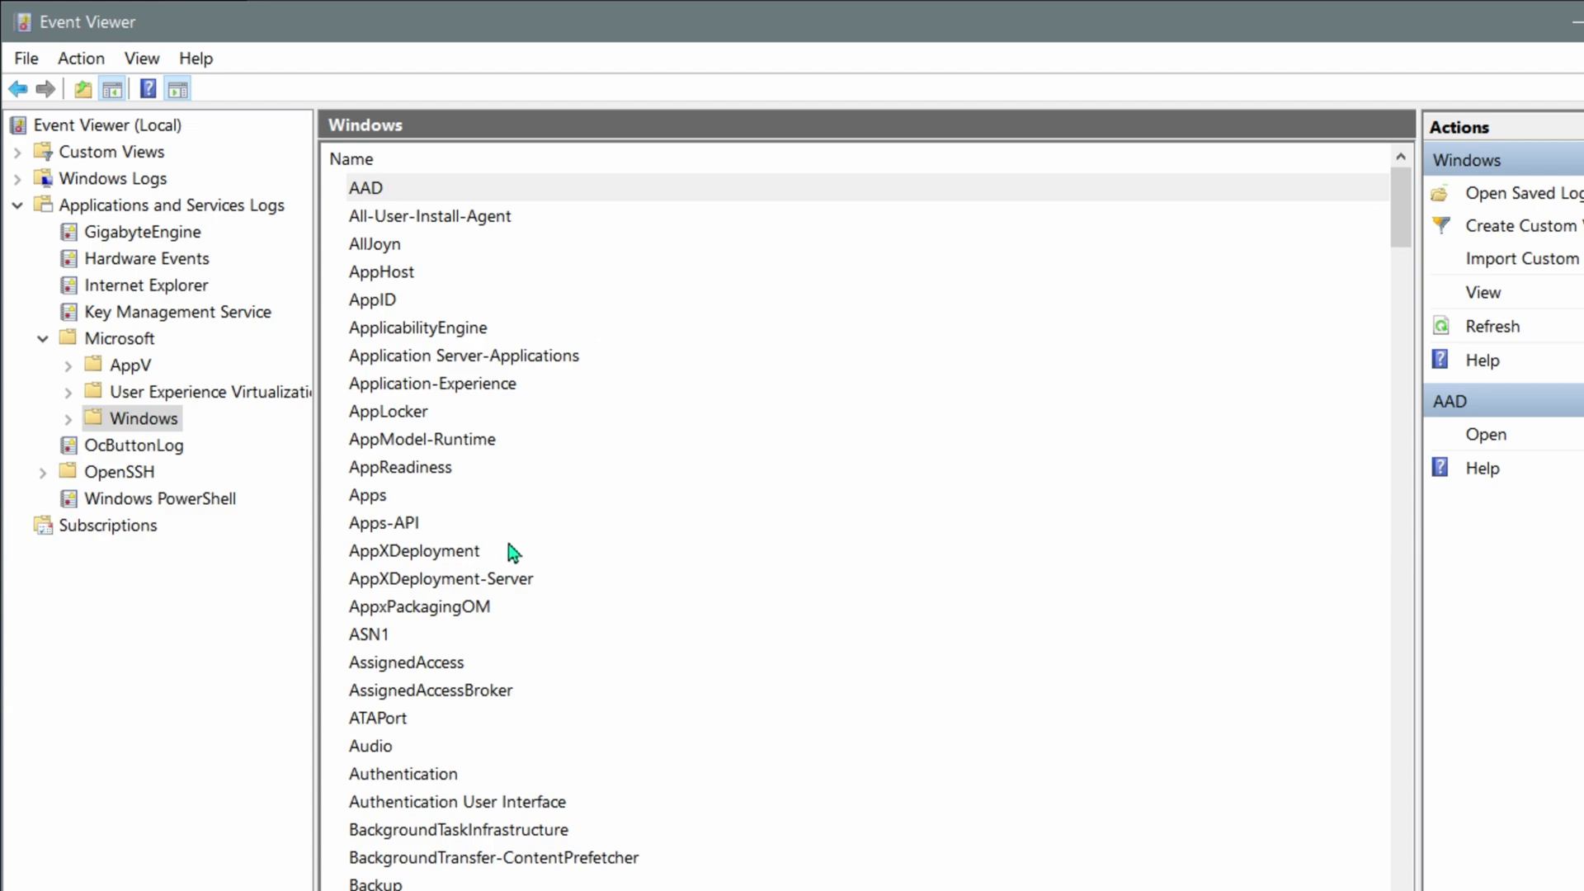
Step: Find WMI-Activity among the Windows logs and open its Operational log
scroll(513, 551, "down", 5)
left_click_drag(1401, 285, 1345, 890)
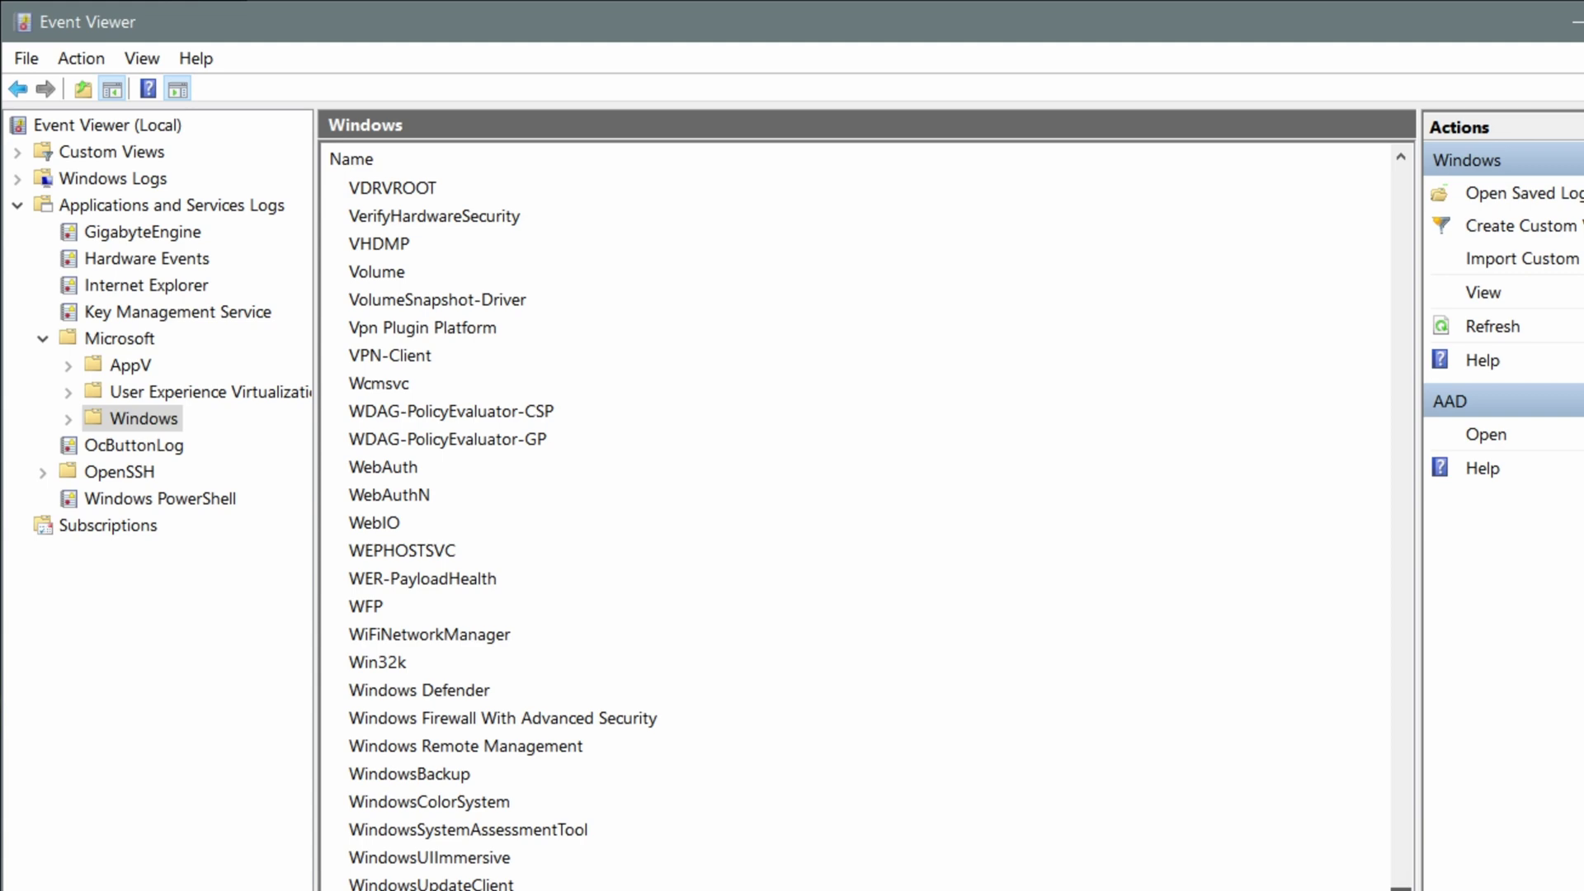
scroll(866, 536, "down", 5)
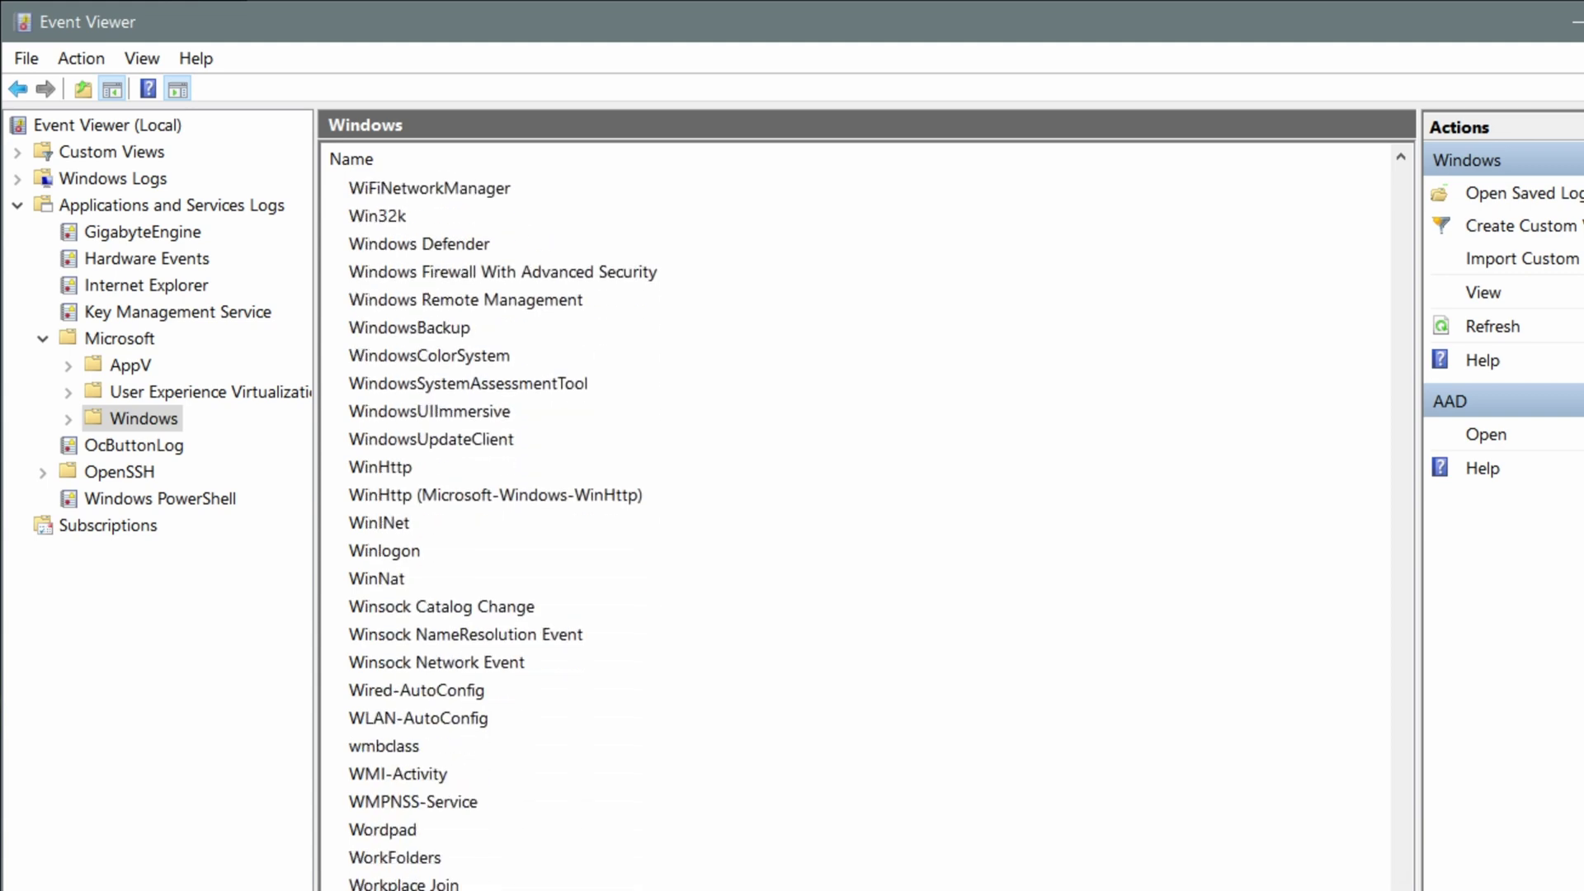
left_click(397, 802)
left_click(425, 773)
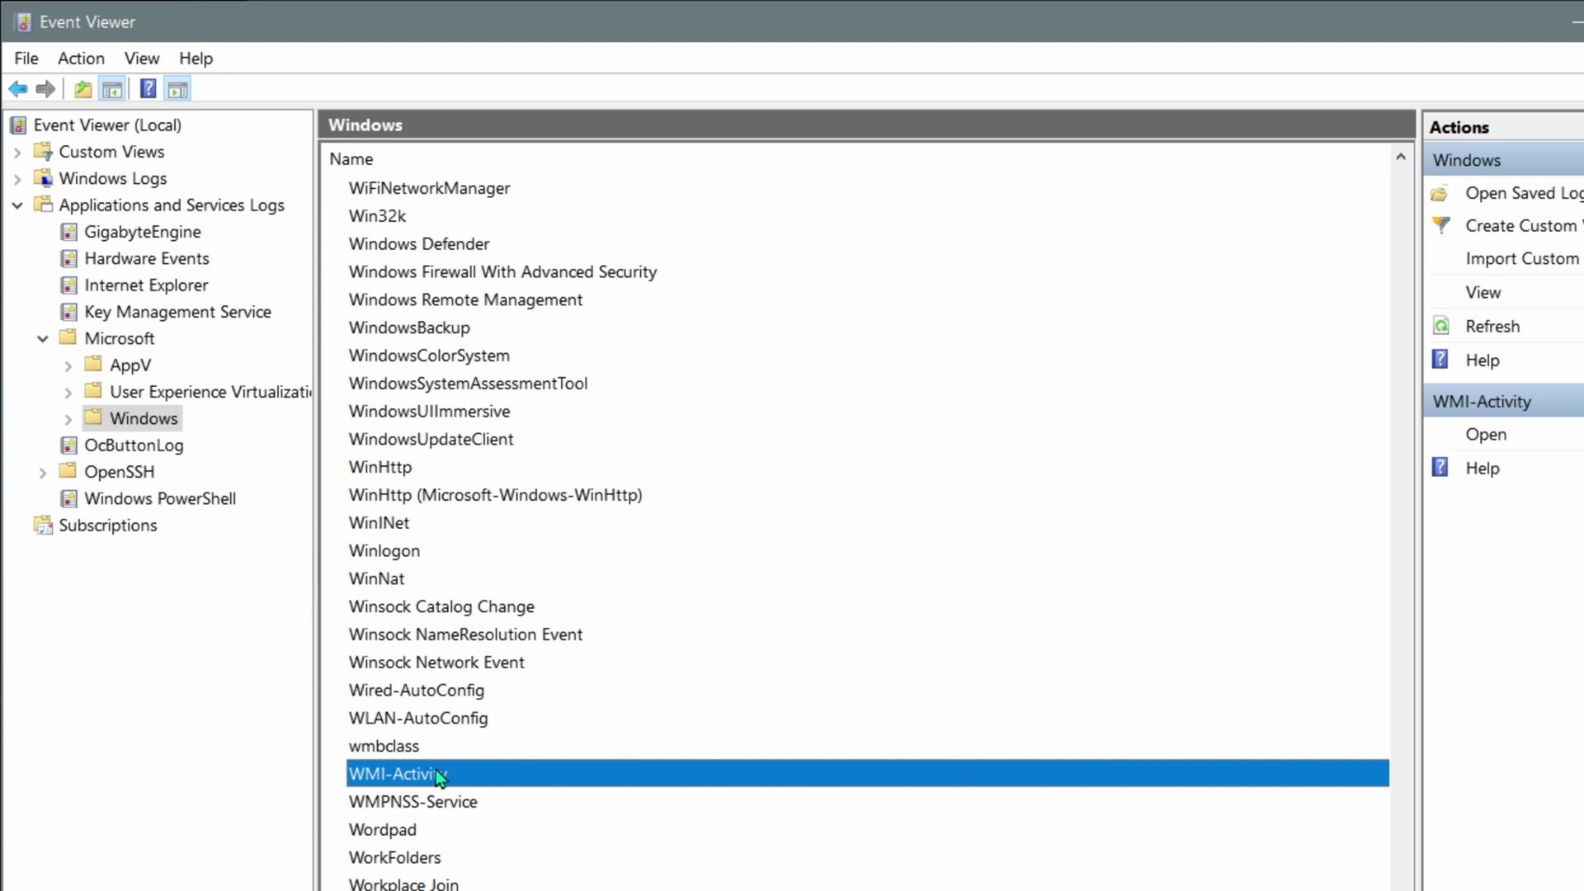
double_click(444, 772)
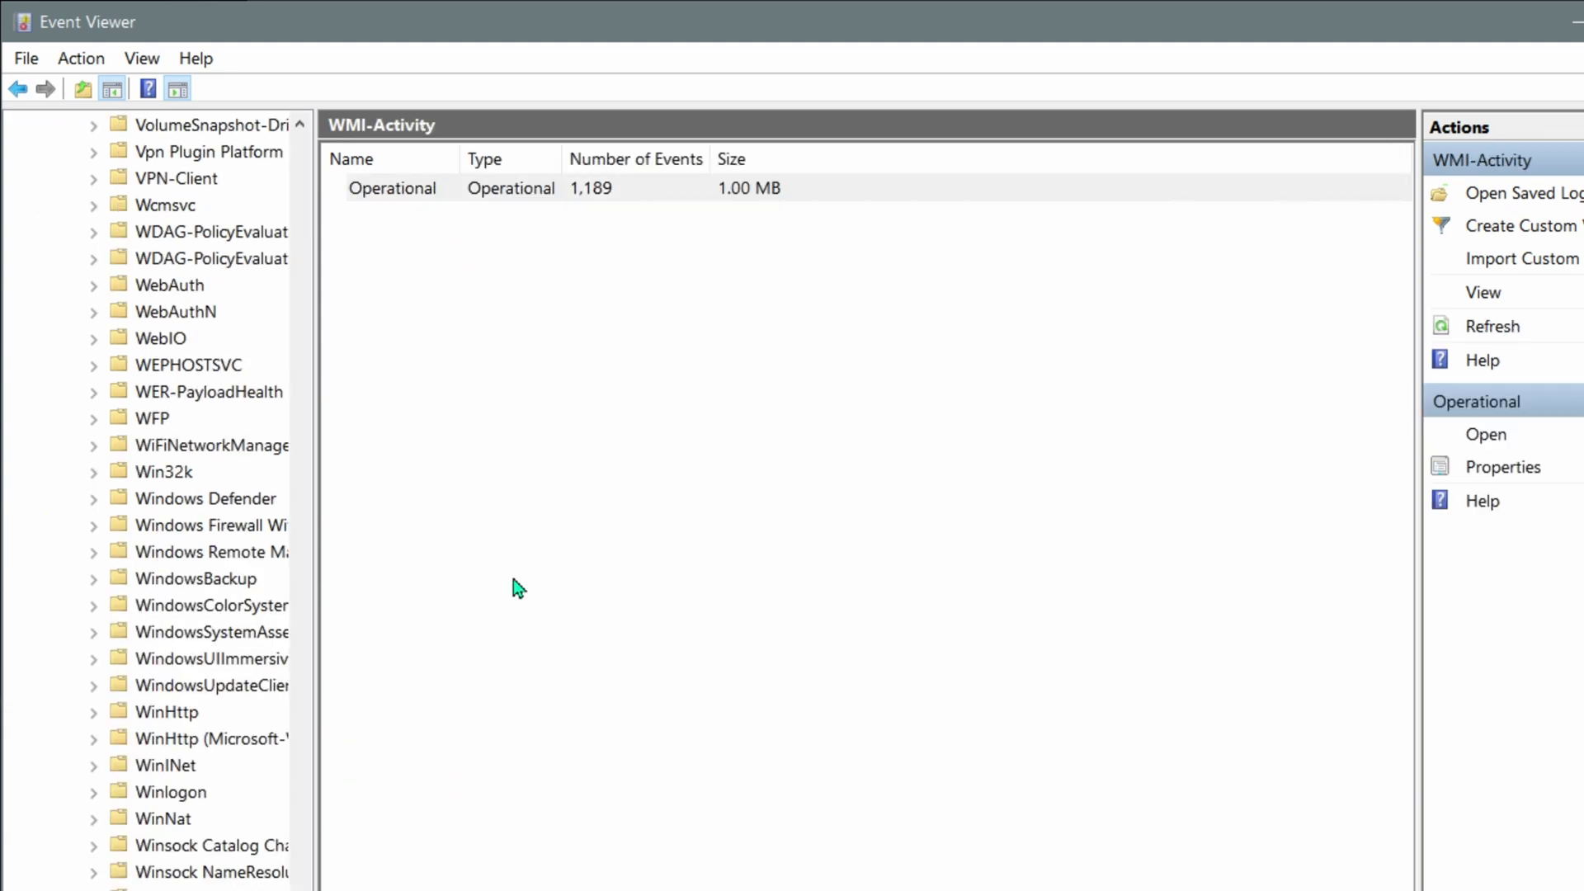
double_click(428, 196)
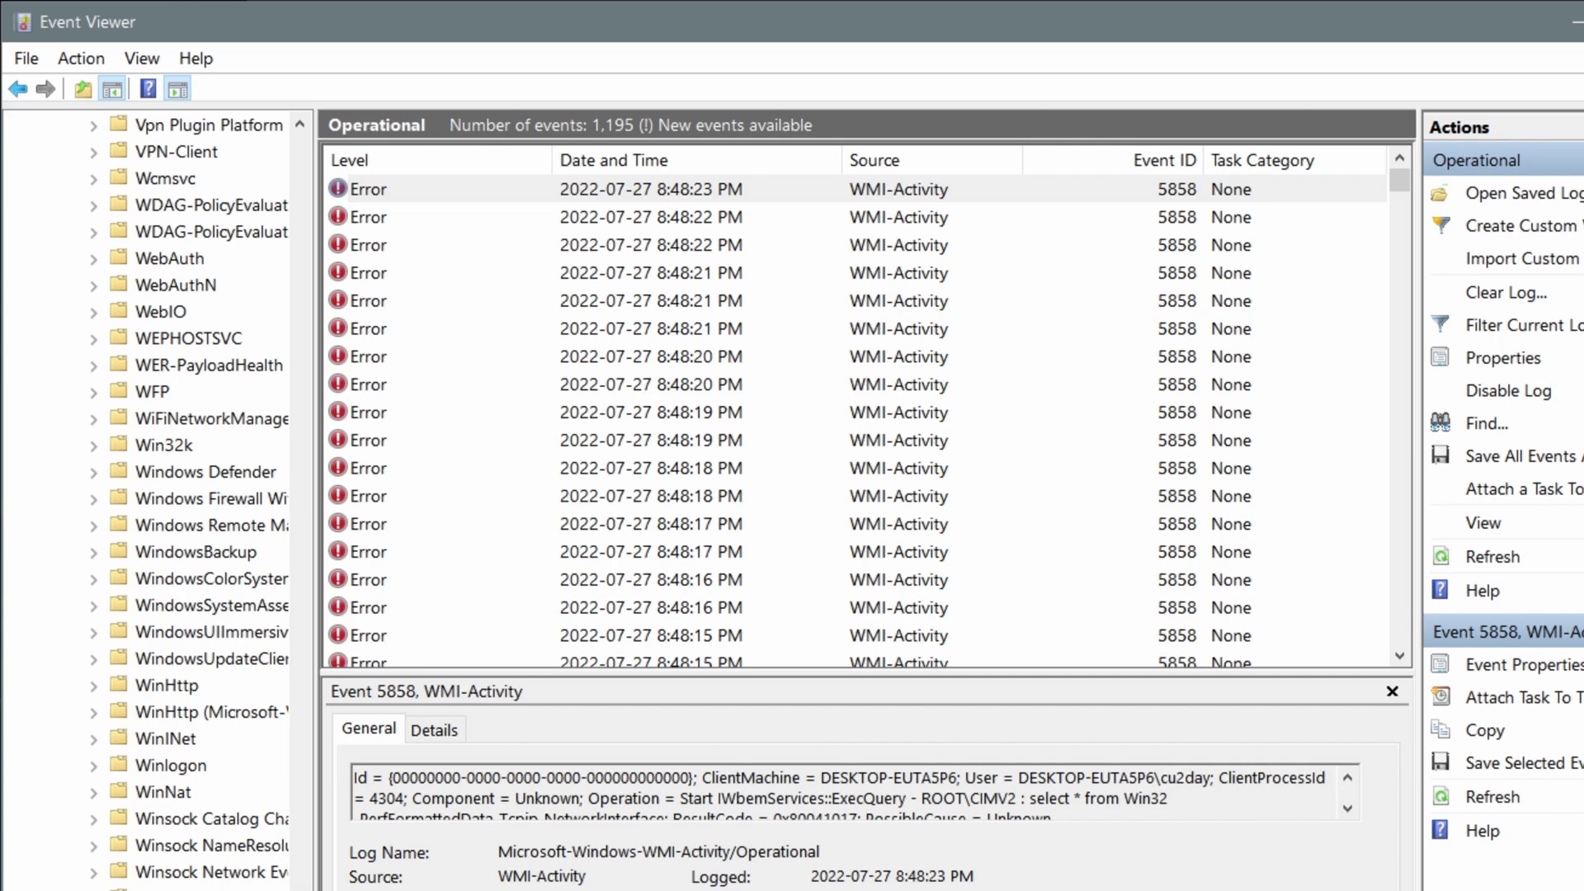
Step: Open the properties of the newest WMI-Activity error and highlight the ClientProcessId entry in its description
double_click(652, 201)
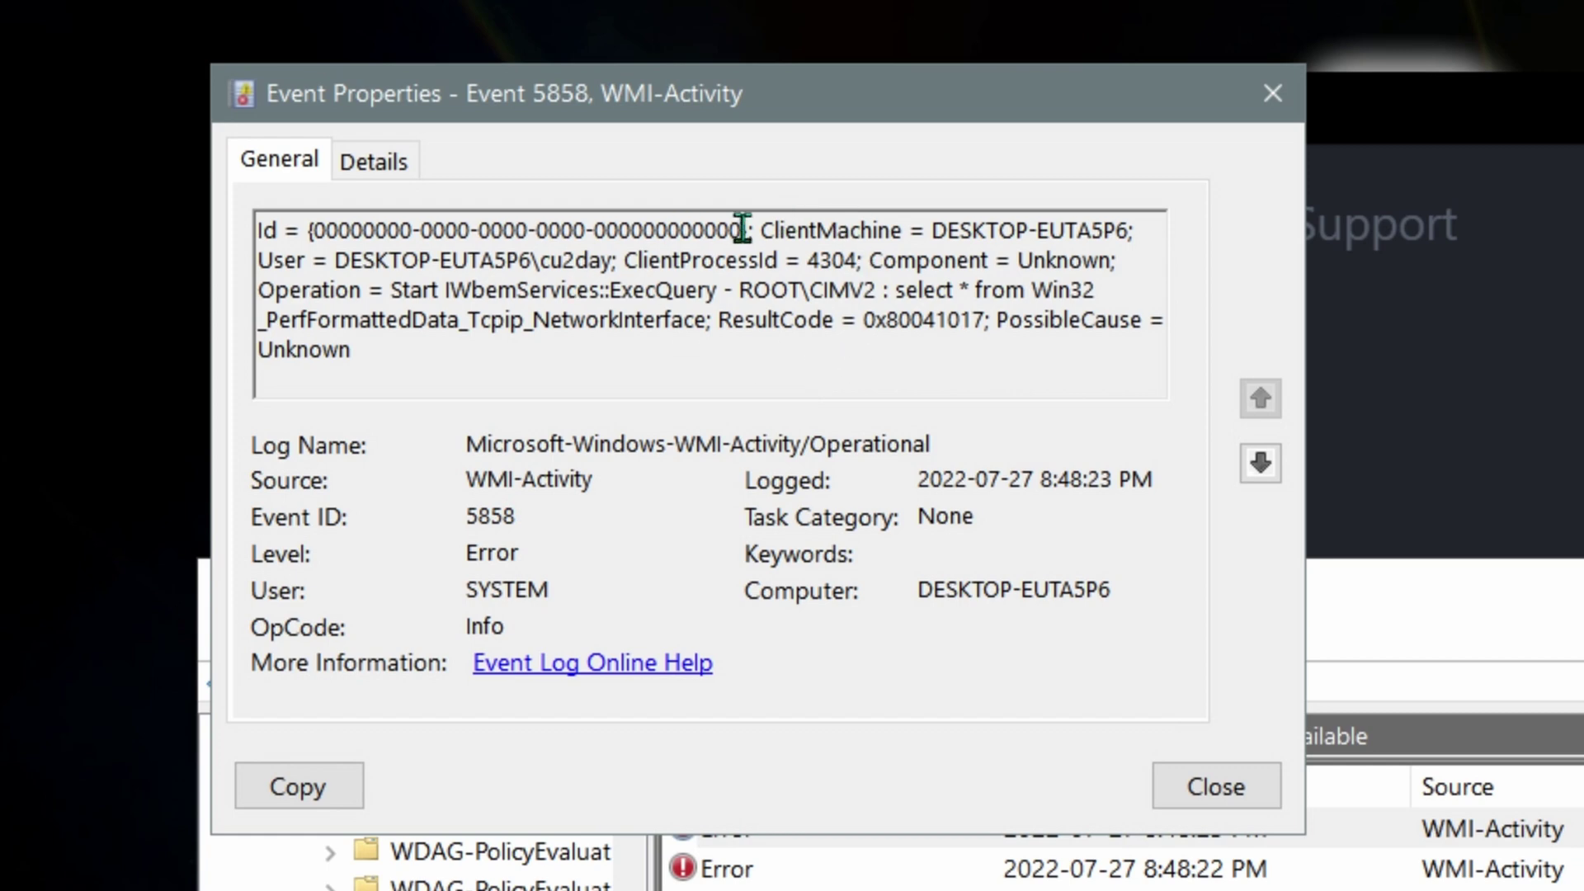
left_click_drag(620, 262, 854, 264)
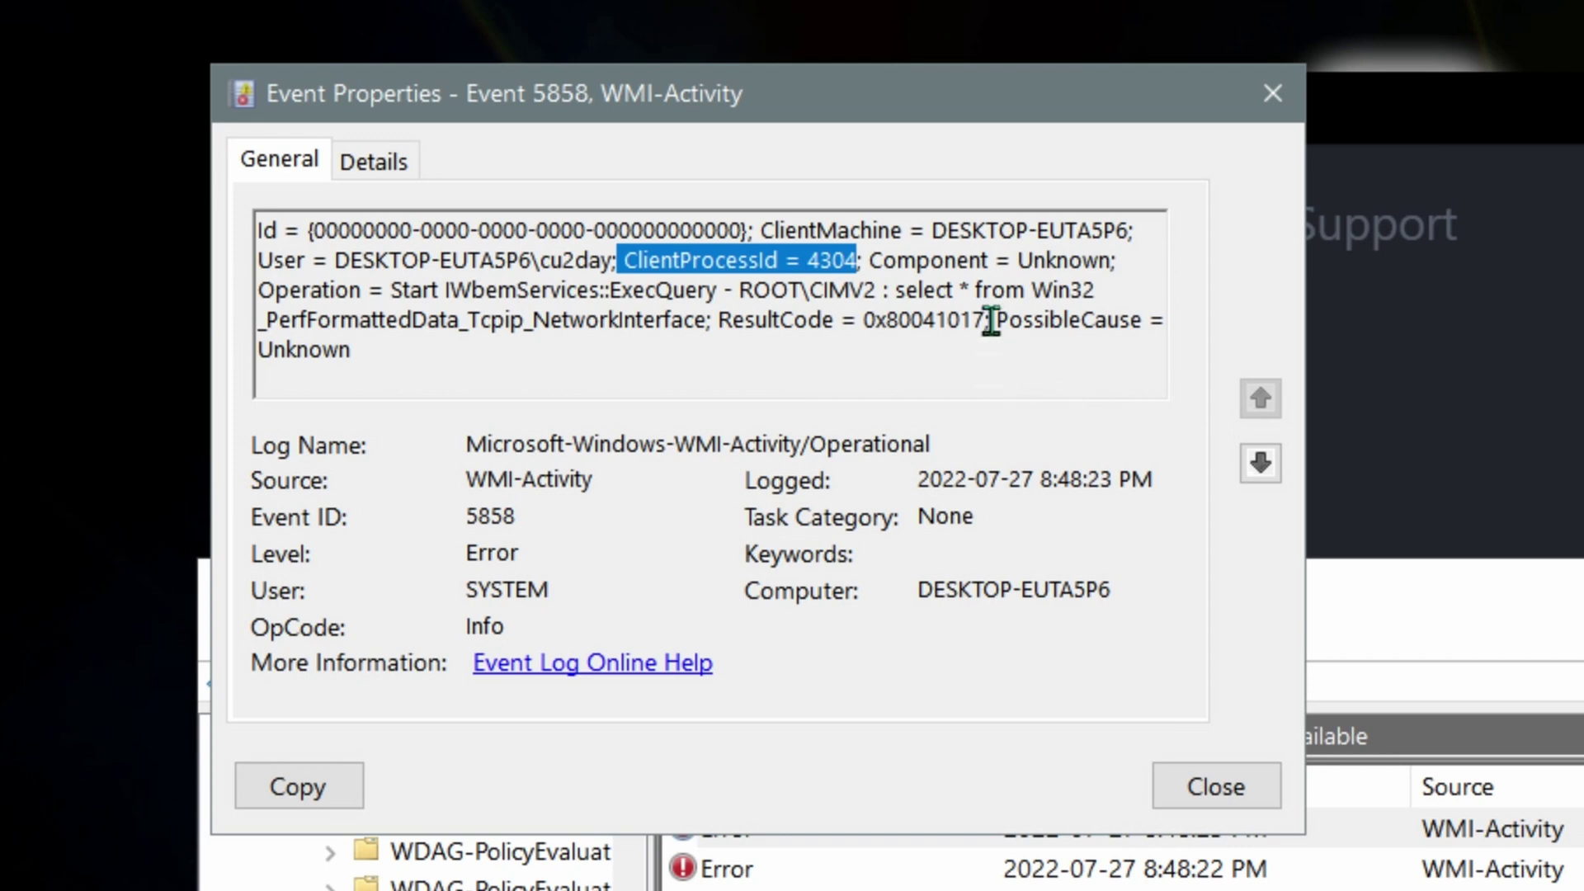
left_click(876, 268)
left_click_drag(817, 259, 867, 259)
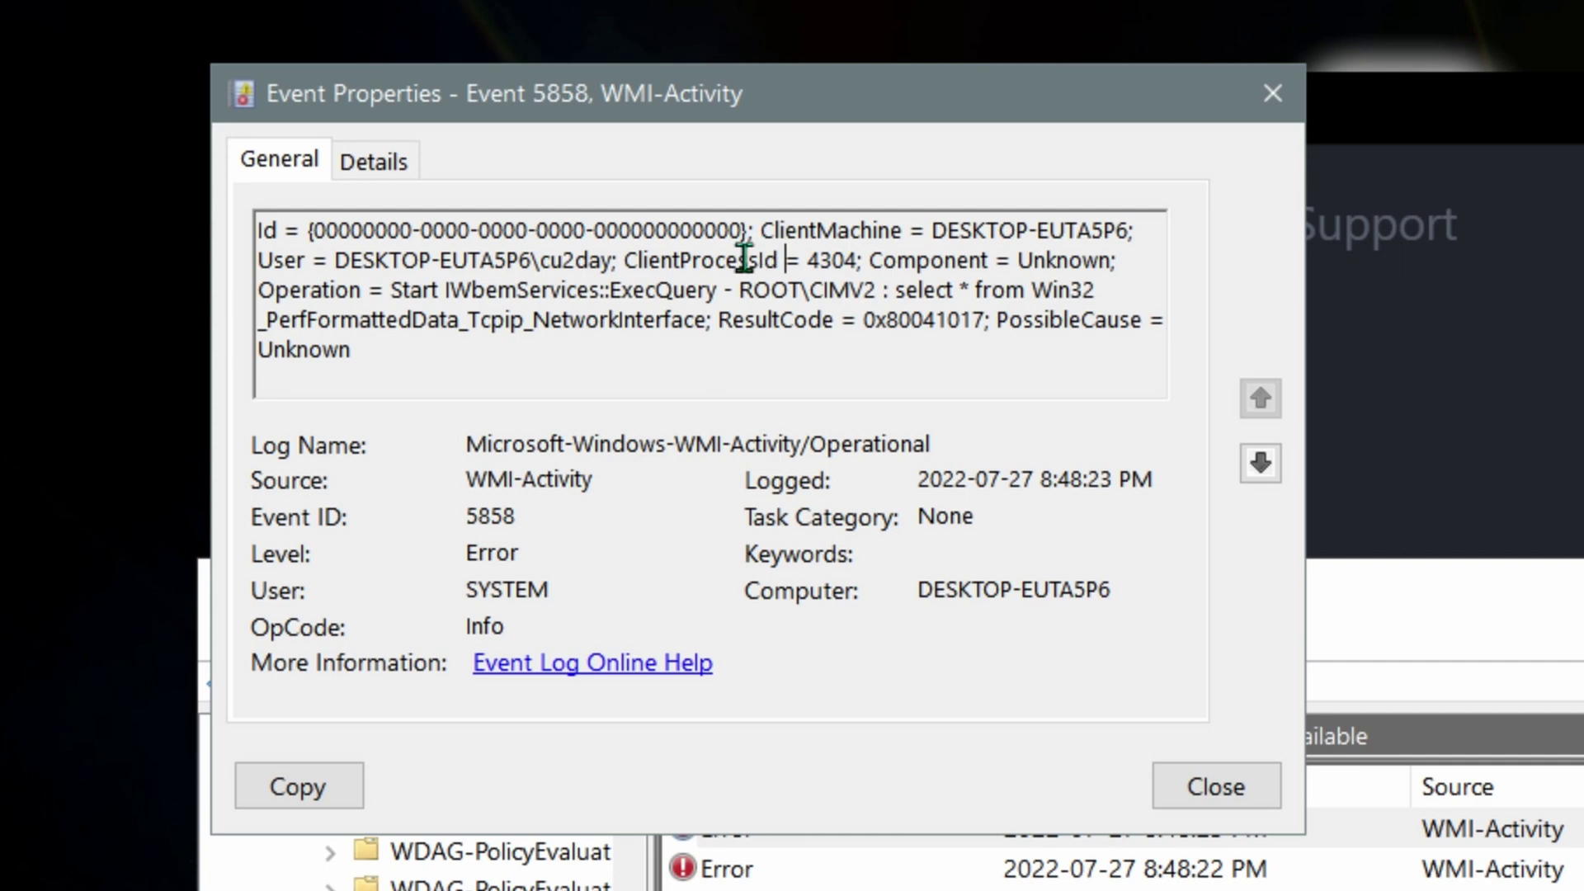
left_click_drag(626, 262, 825, 284)
left_click(854, 272)
left_click_drag(629, 263, 858, 264)
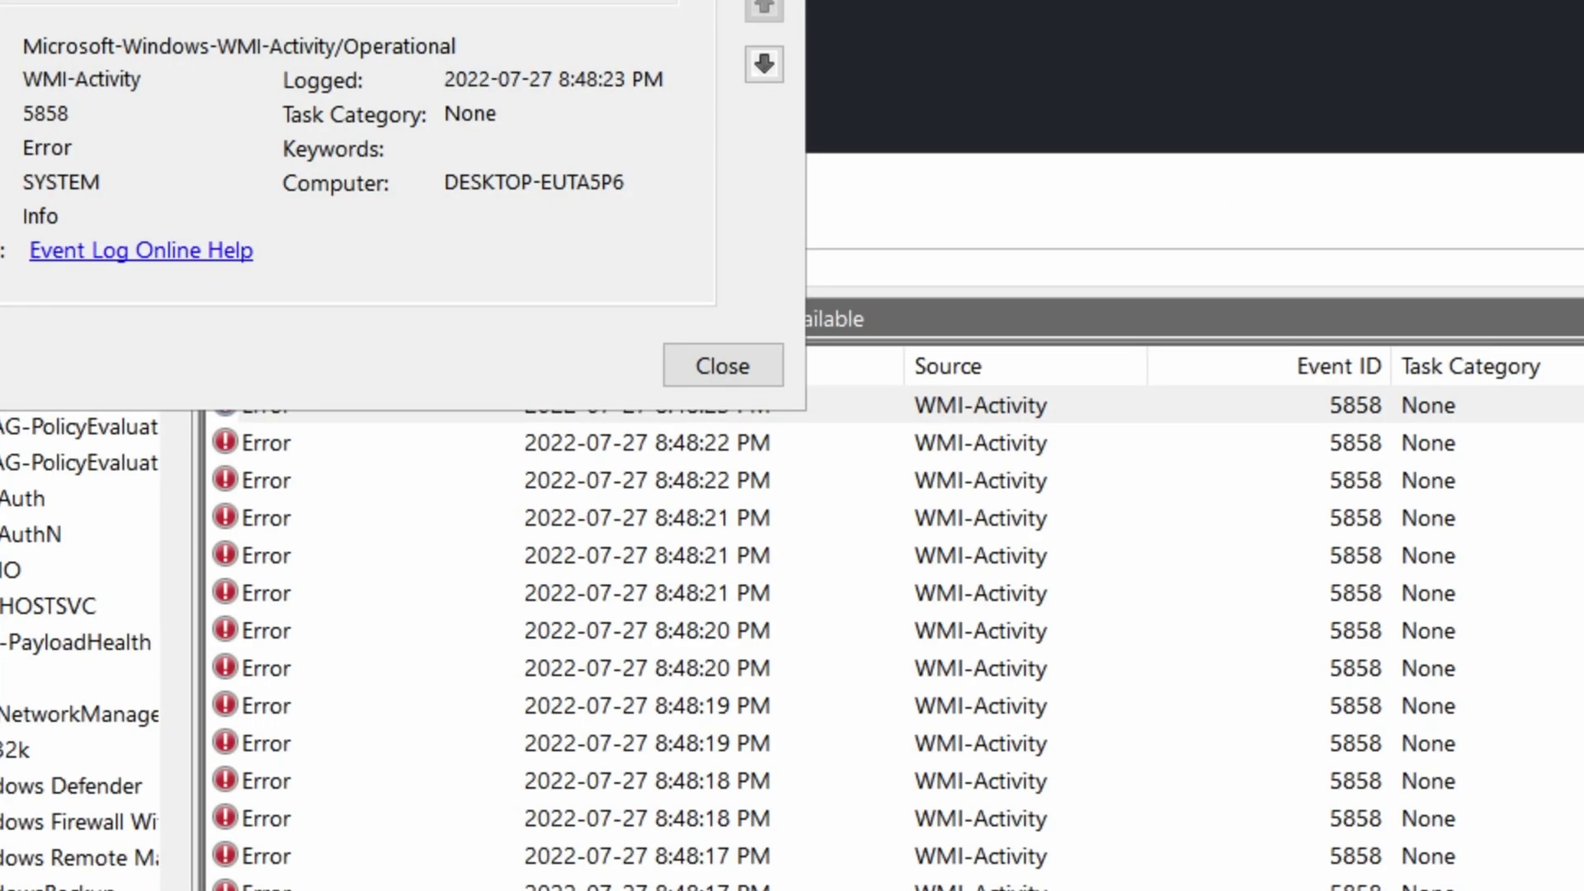
Step: Bring up the services list in Task Manager, sort it by PID, and look for process ID 4304
key("ctrl+alt+Delete")
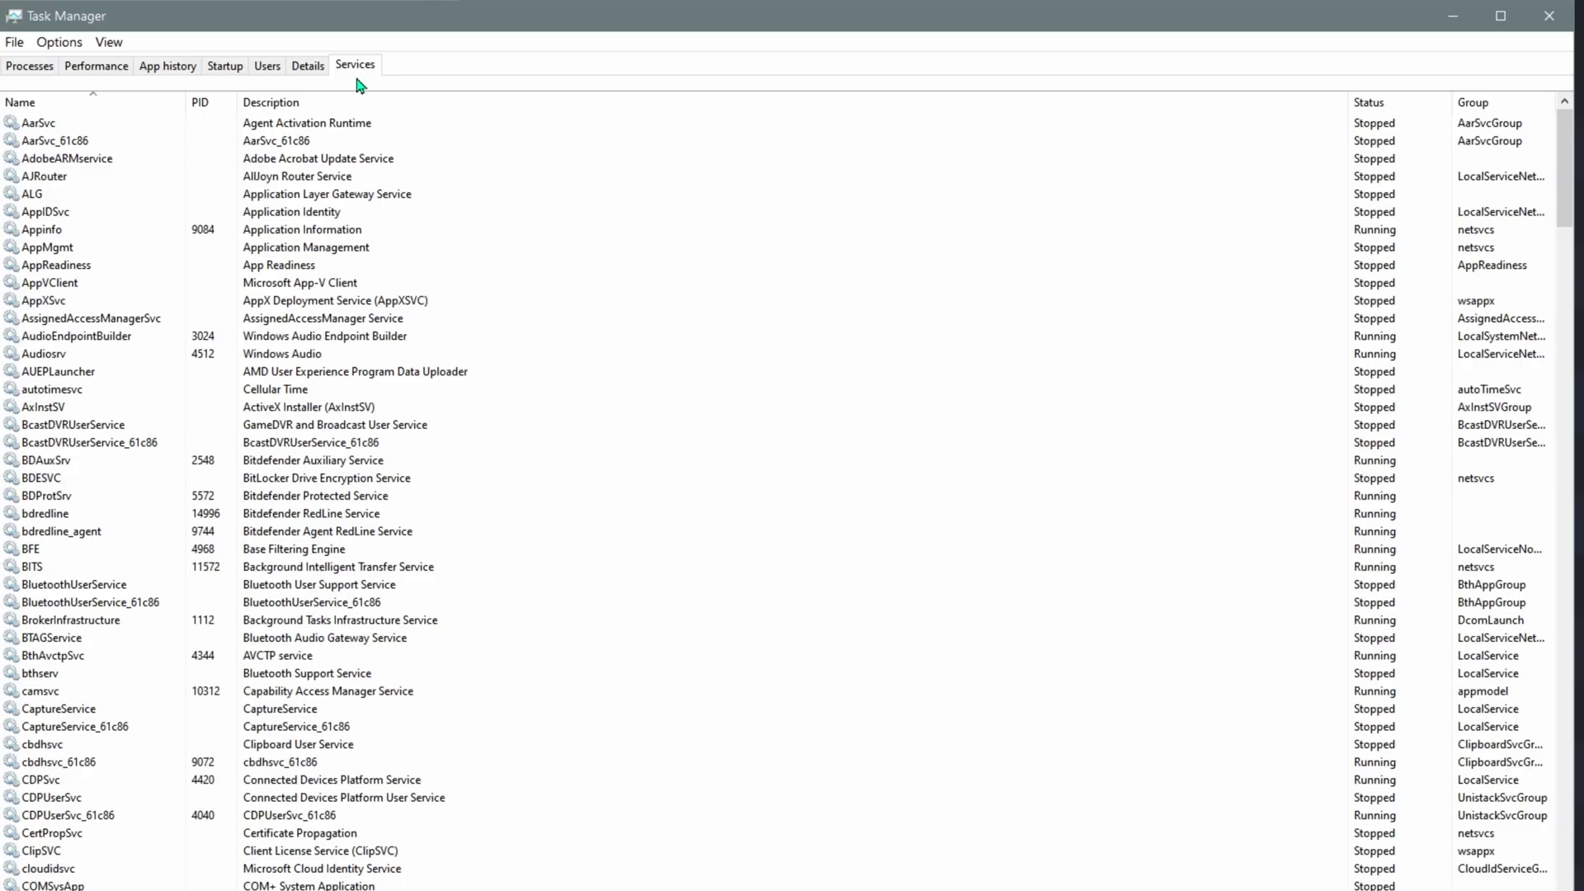
left_click(221, 110)
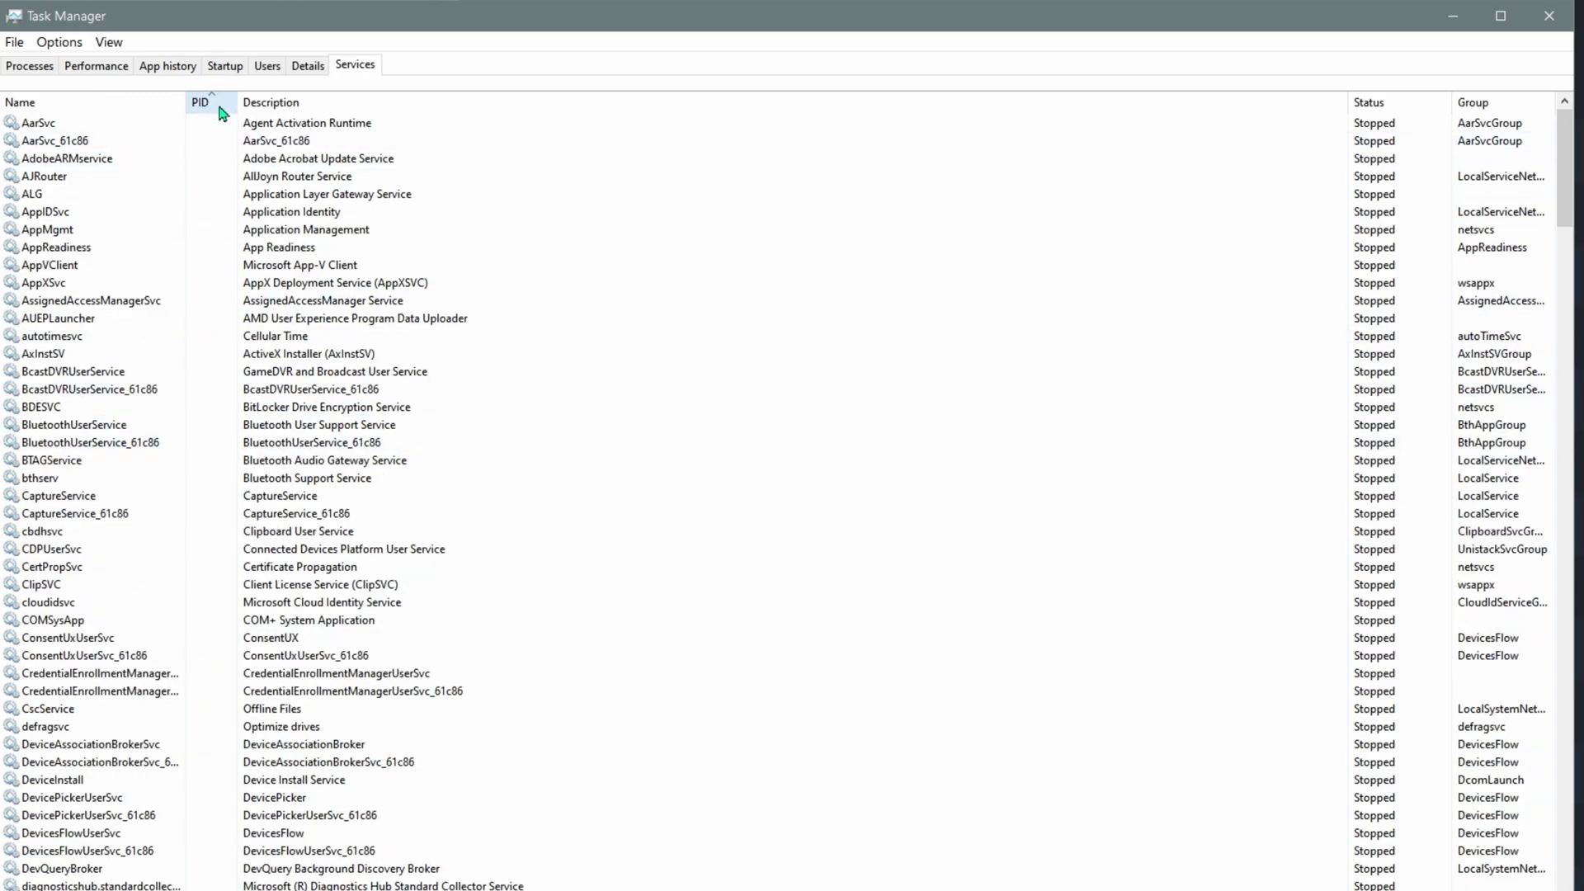
scroll(254, 555, "down", 20)
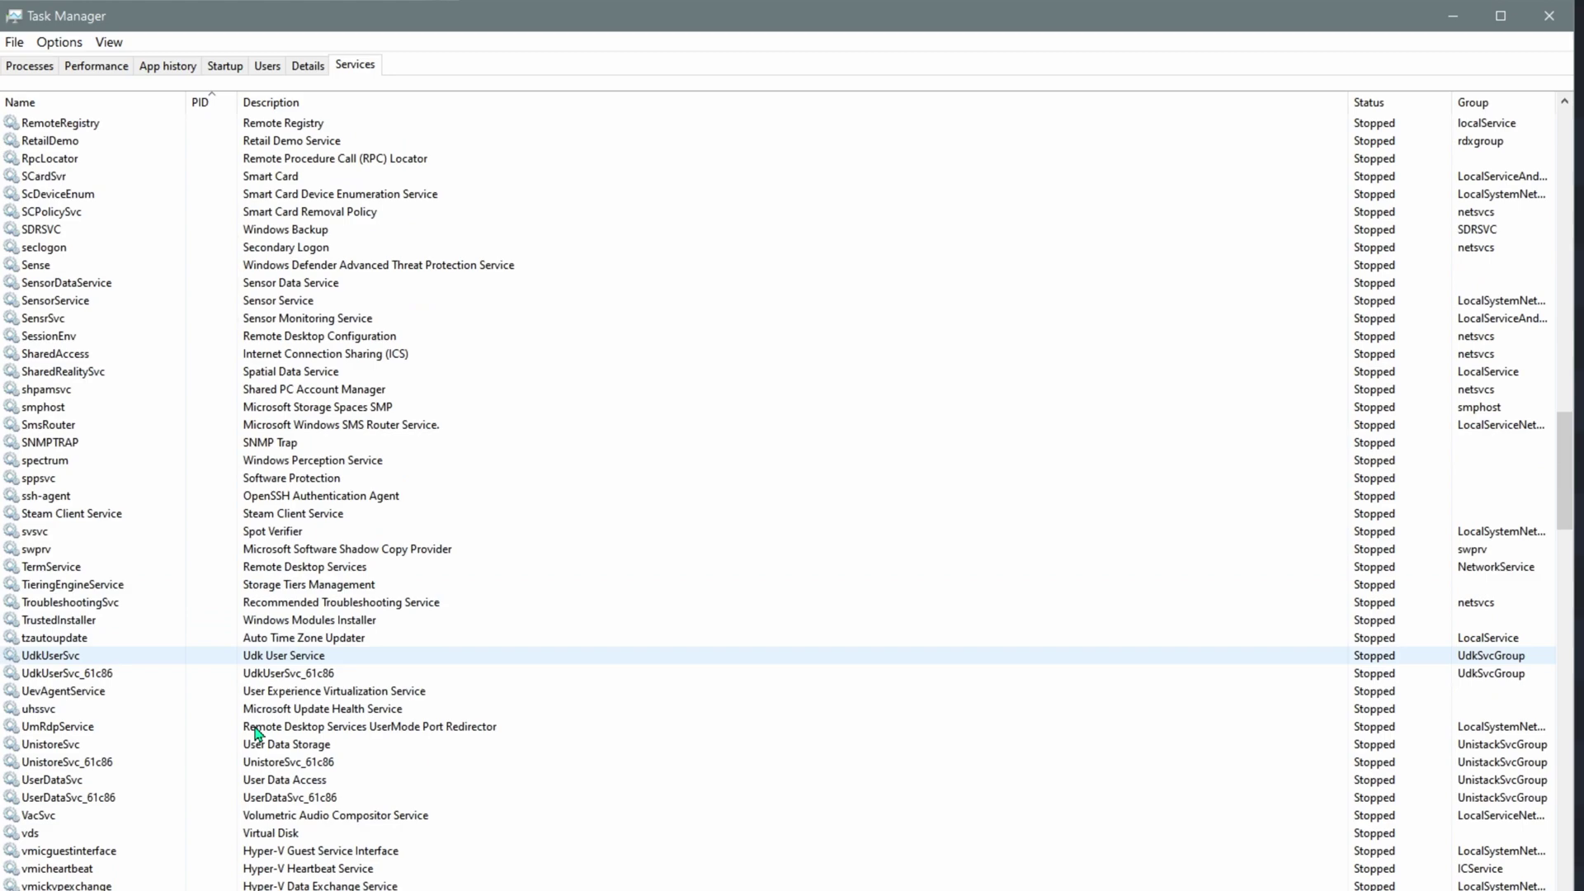
scroll(257, 734, "down", 20)
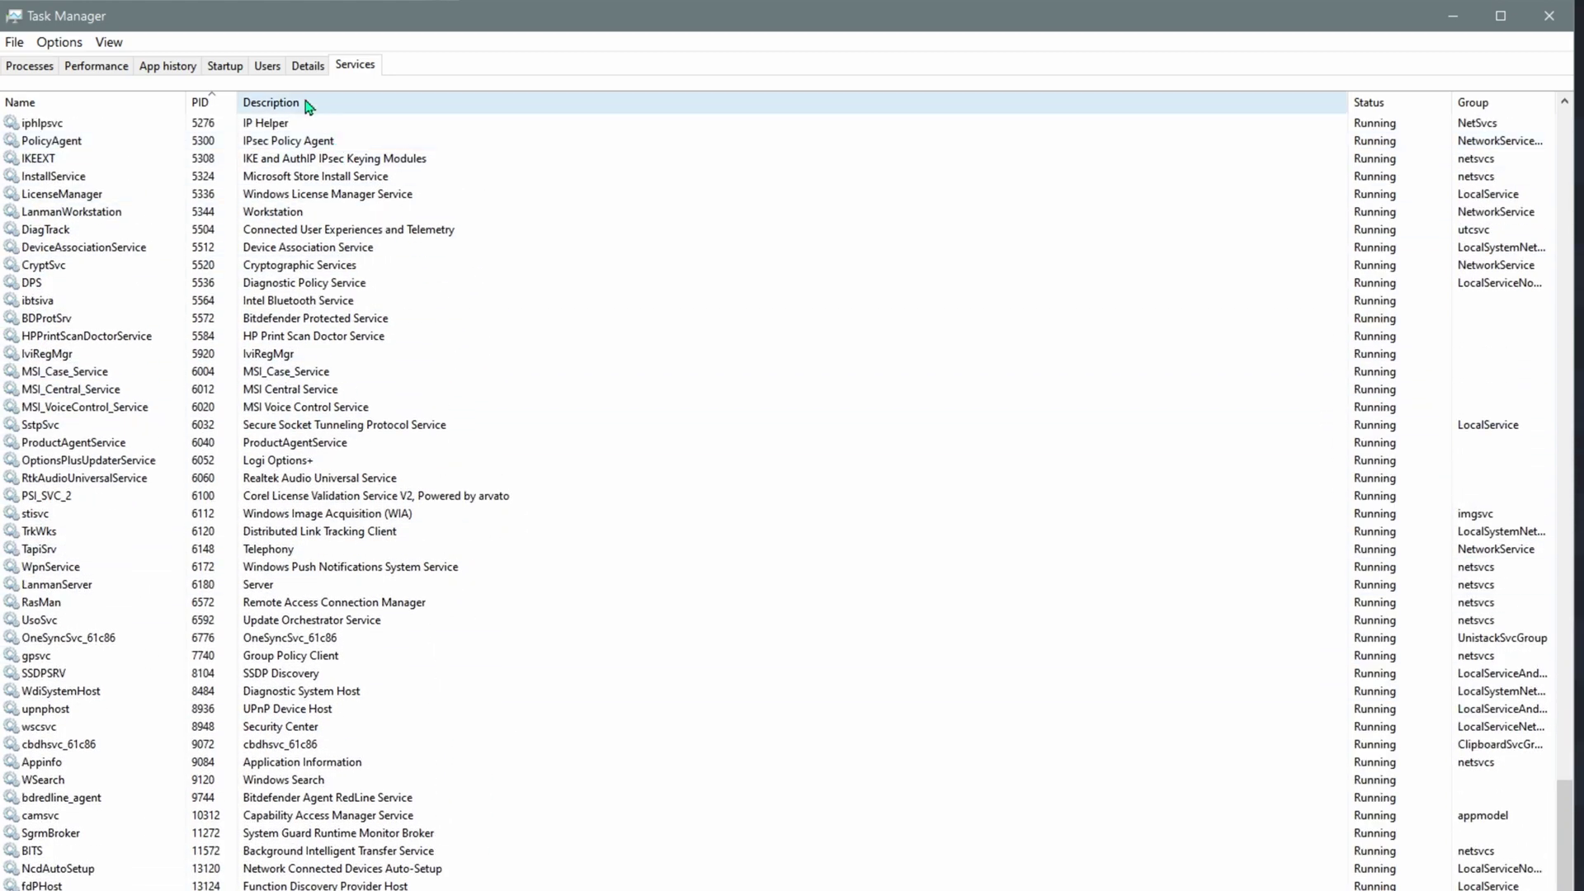
Step: Sort Task Manager's detailed process list by PID and locate the process with ID 4304
left_click(297, 72)
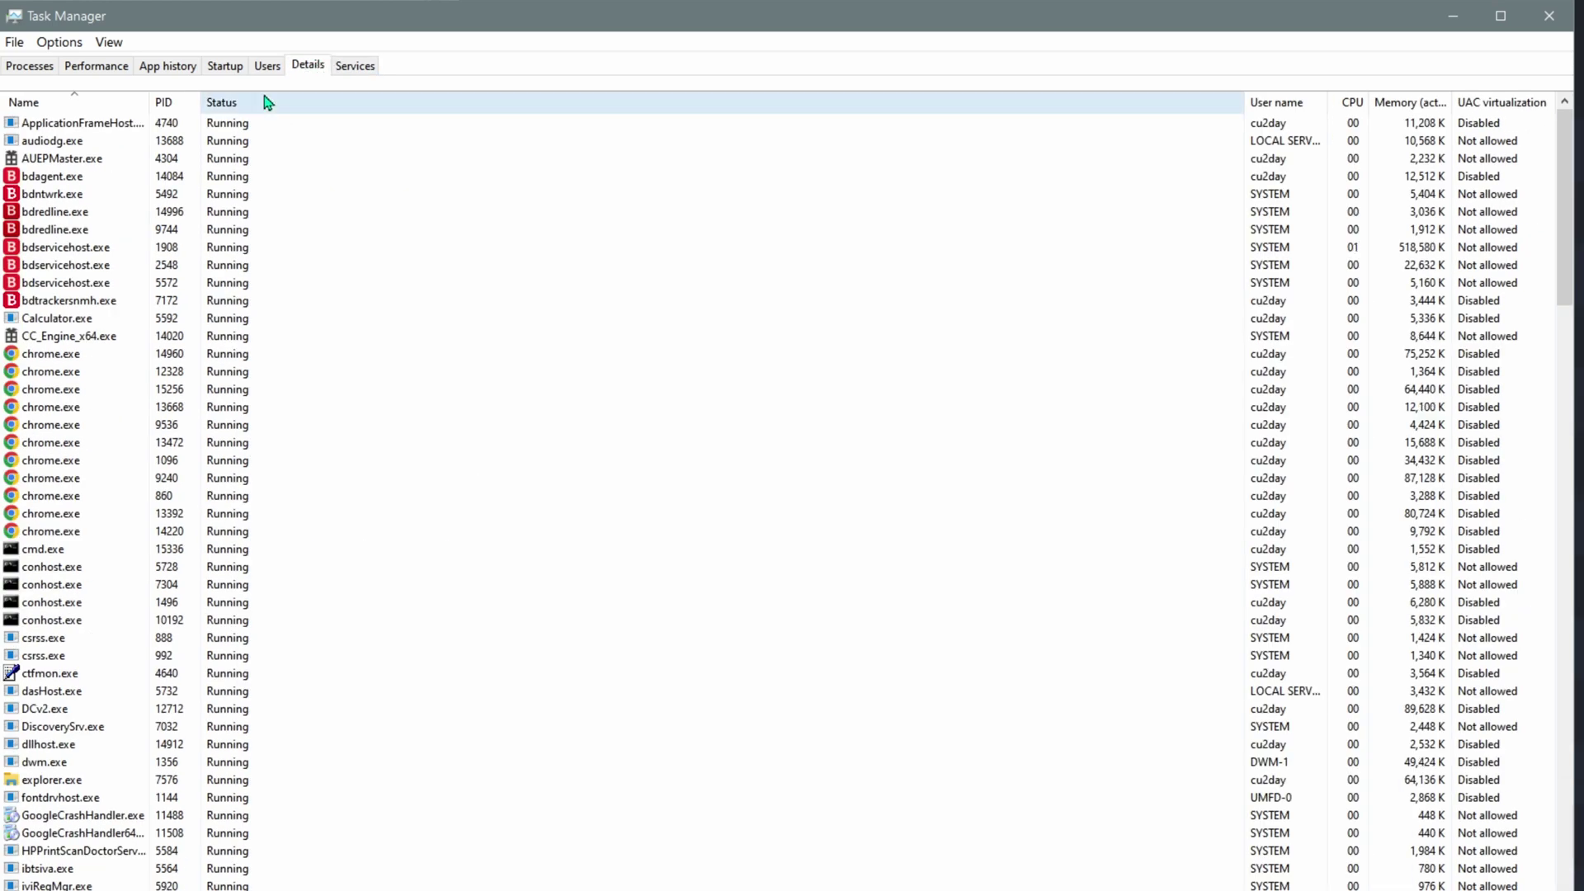
left_click(163, 103)
scroll(221, 480, "down", 4)
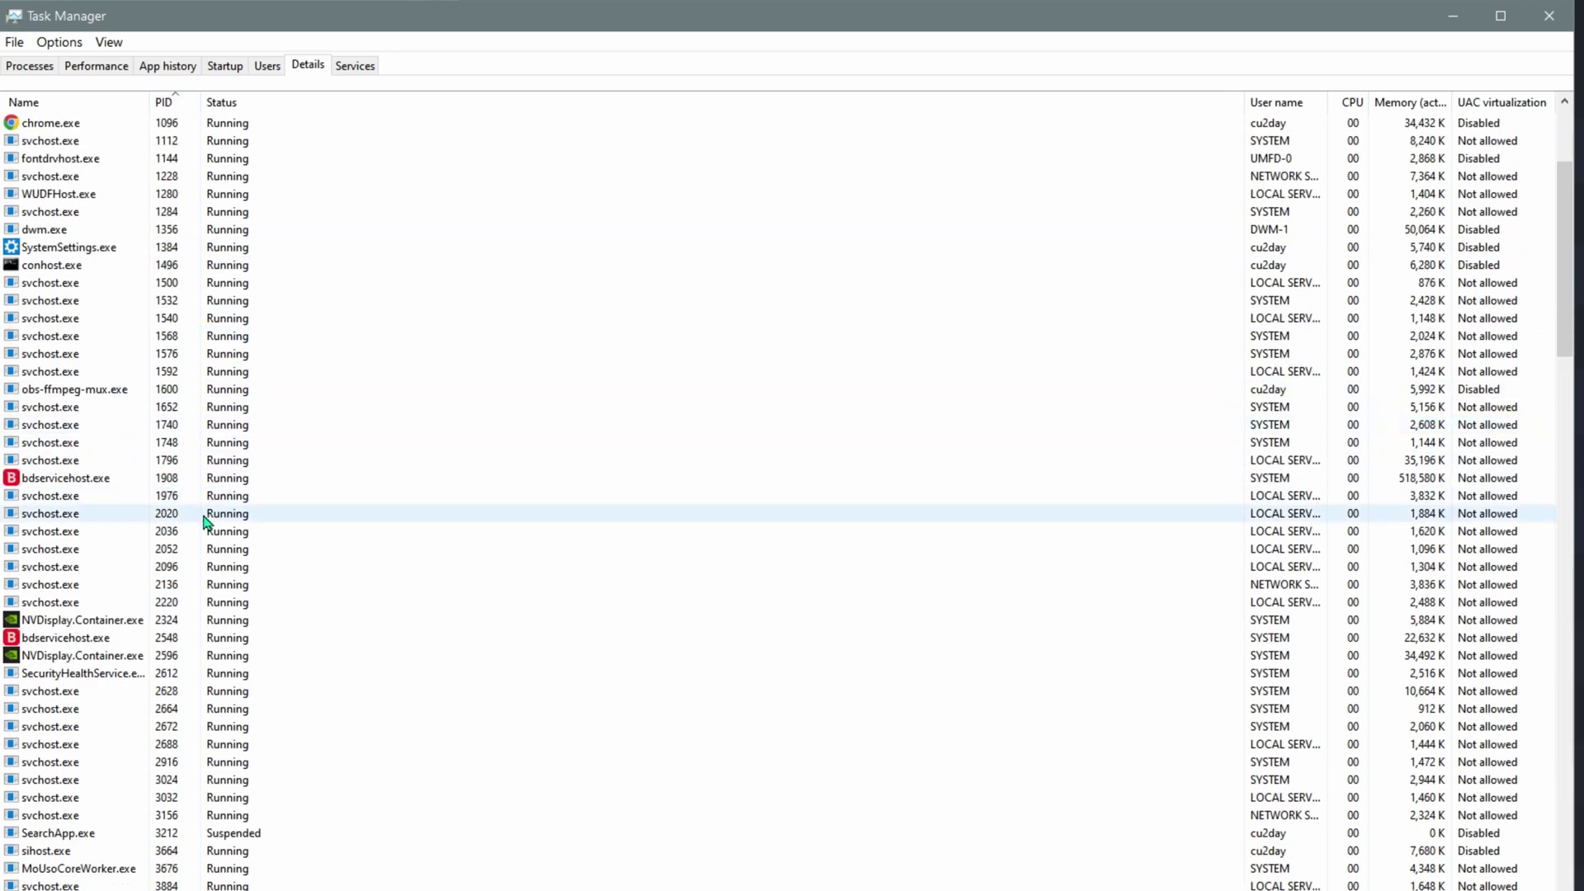
scroll(201, 548, "down", 3)
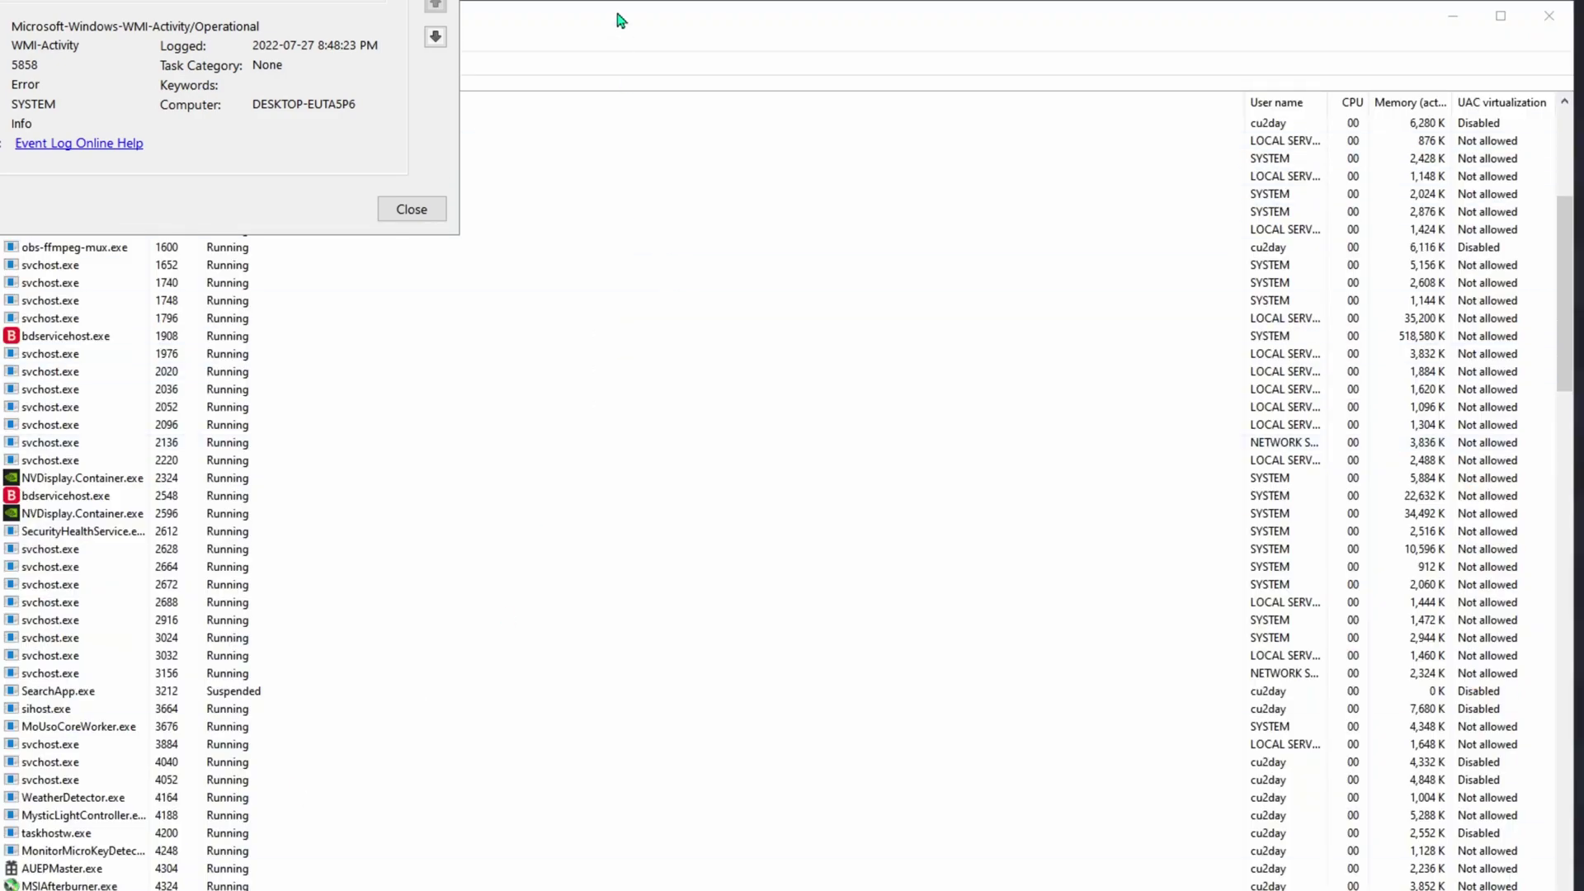
left_click(620, 23)
scroll(190, 578, "down", 4)
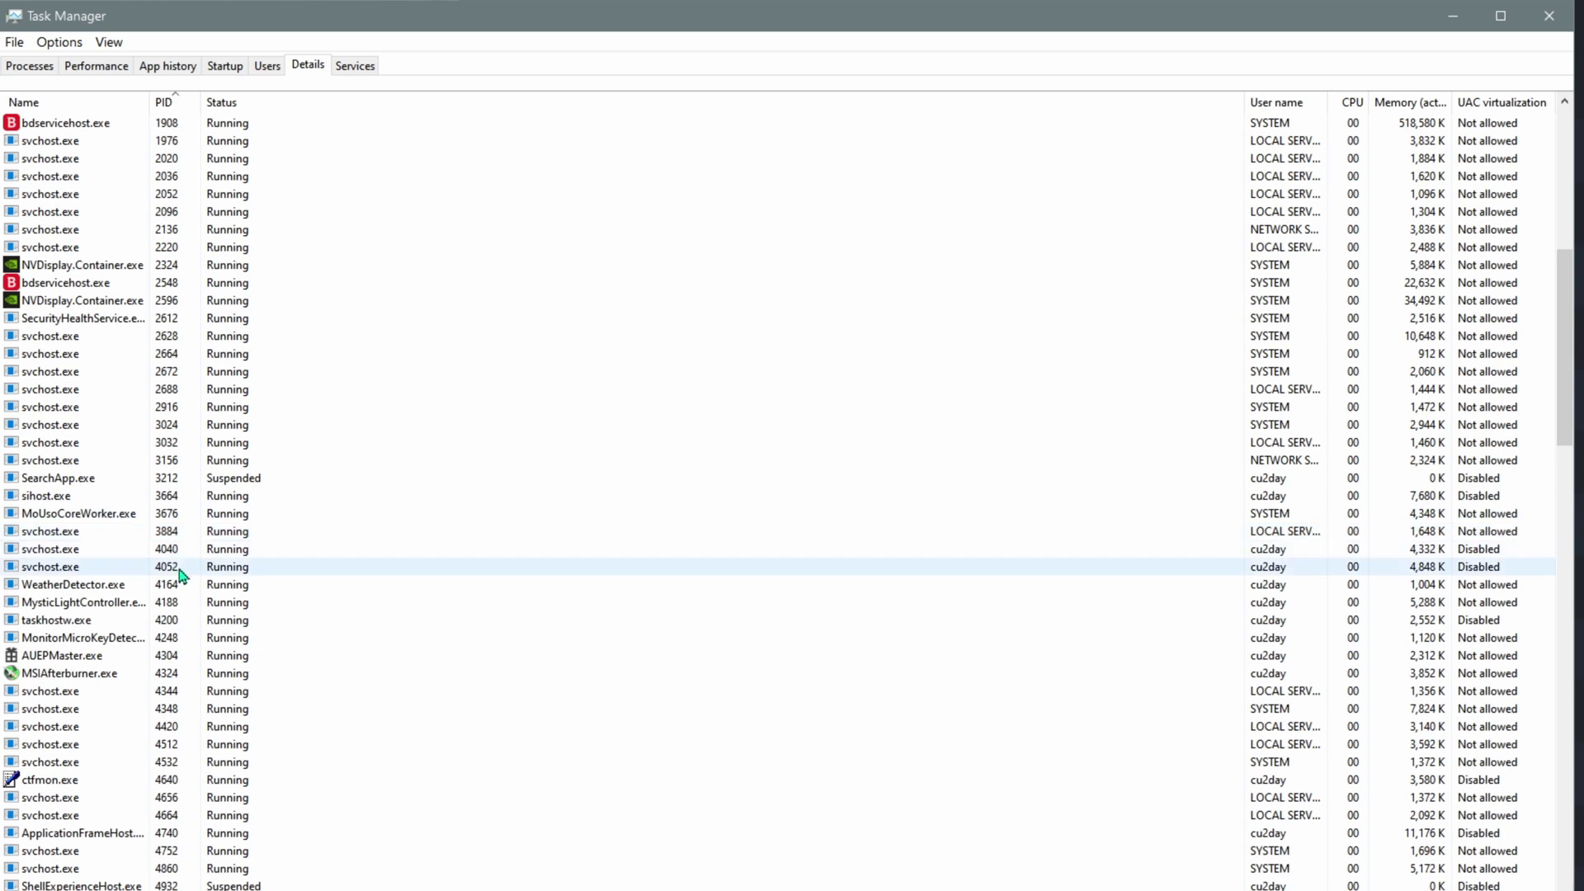
Step: Open the file location of AUEPMaster.exe, the process with ID 4304, and go up to the AMD folder containing Performance Profile Client
left_click(183, 658)
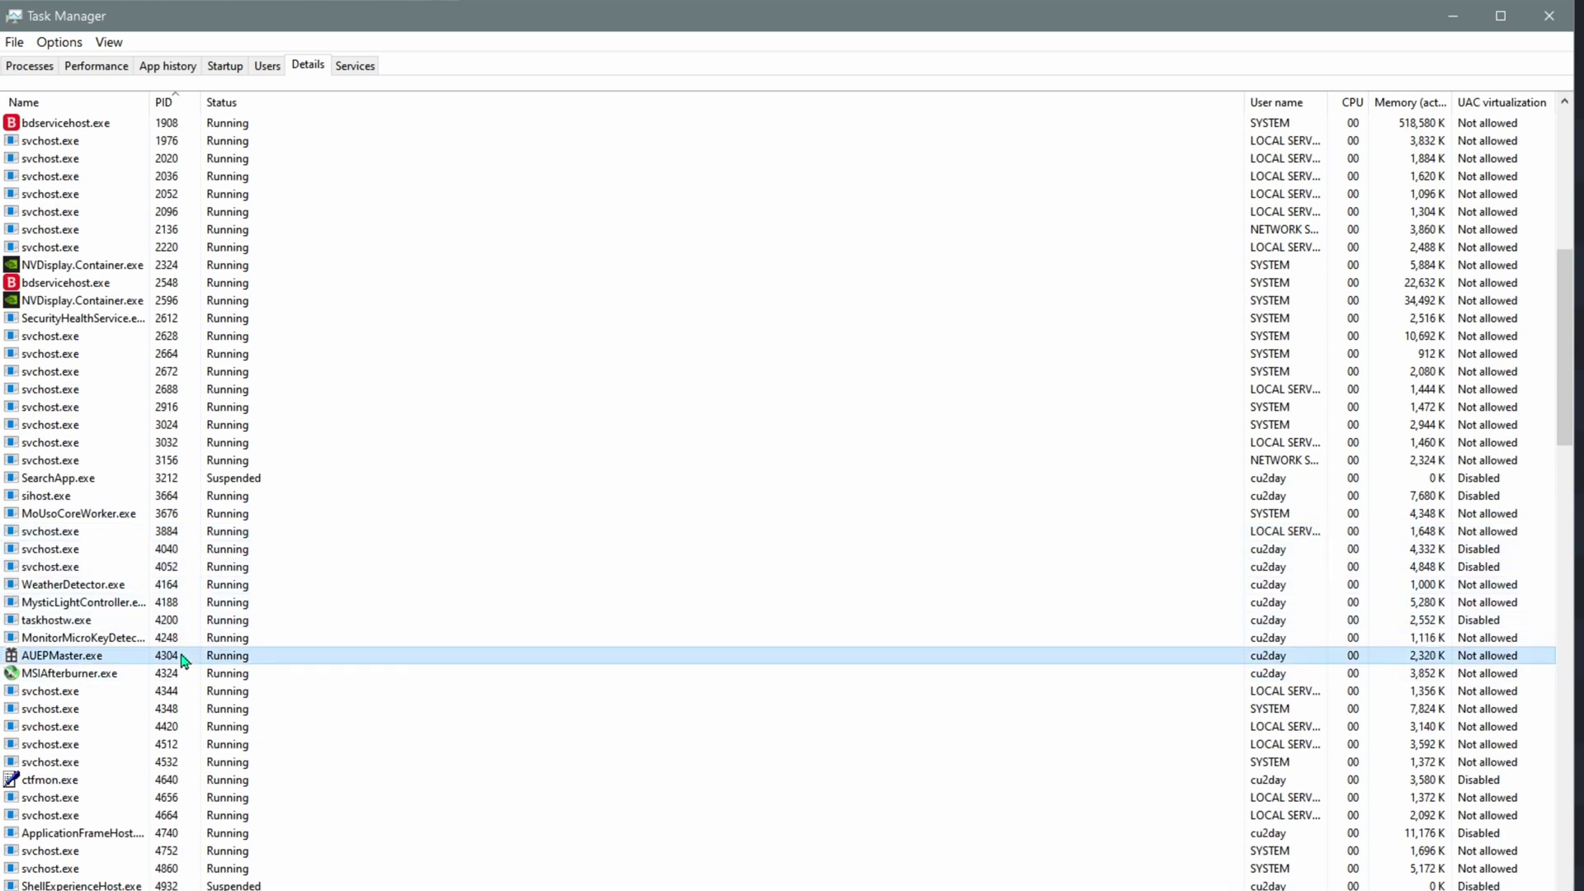
right_click(64, 663)
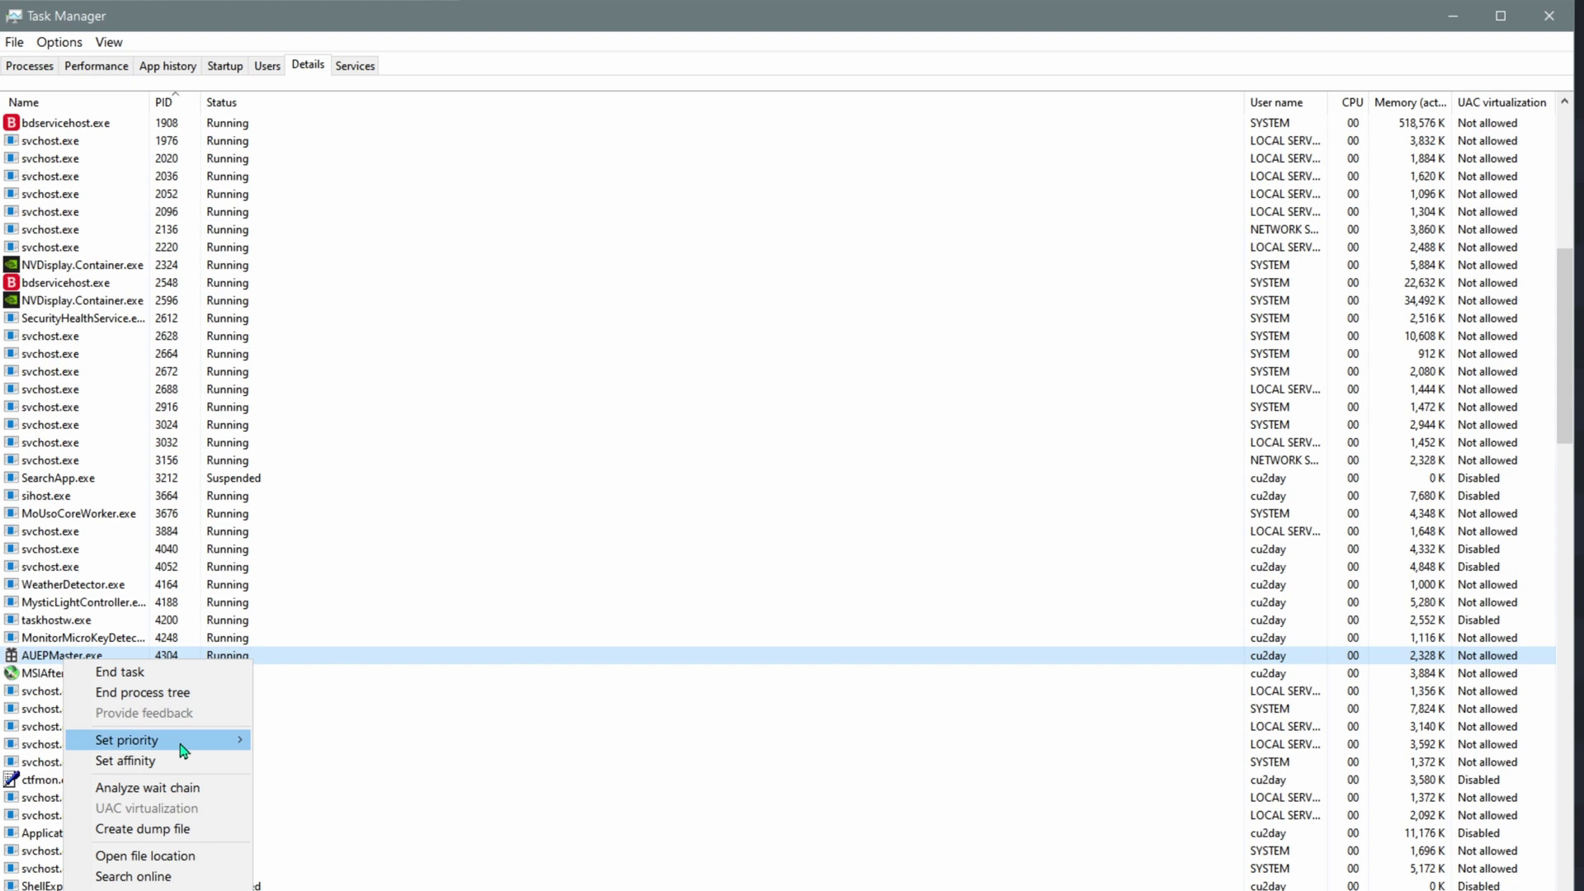
mouse_move(183, 749)
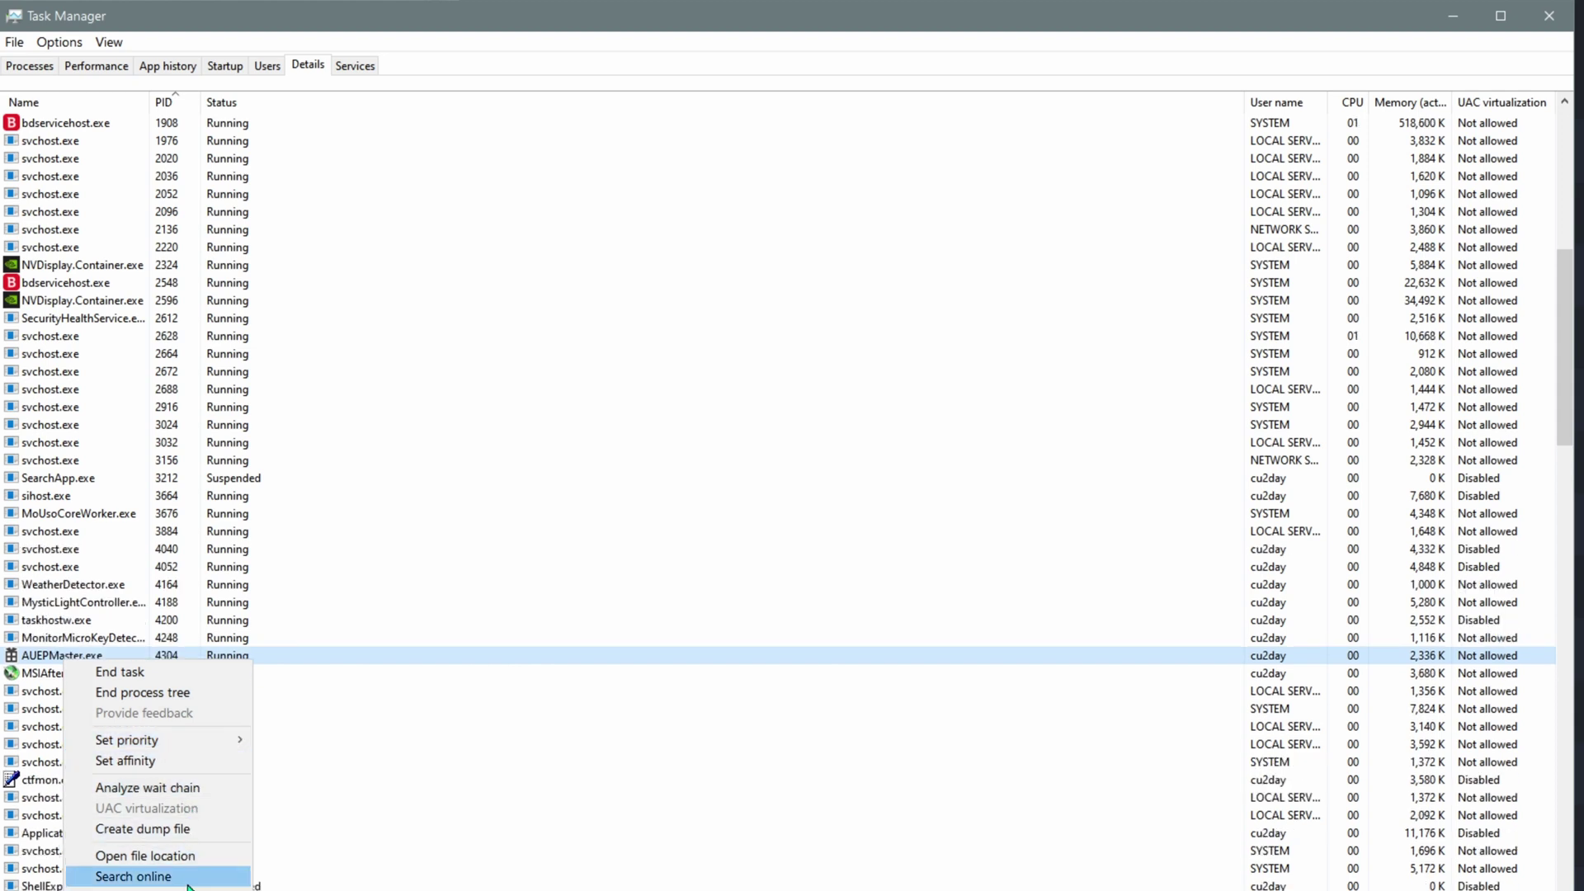
left_click(191, 858)
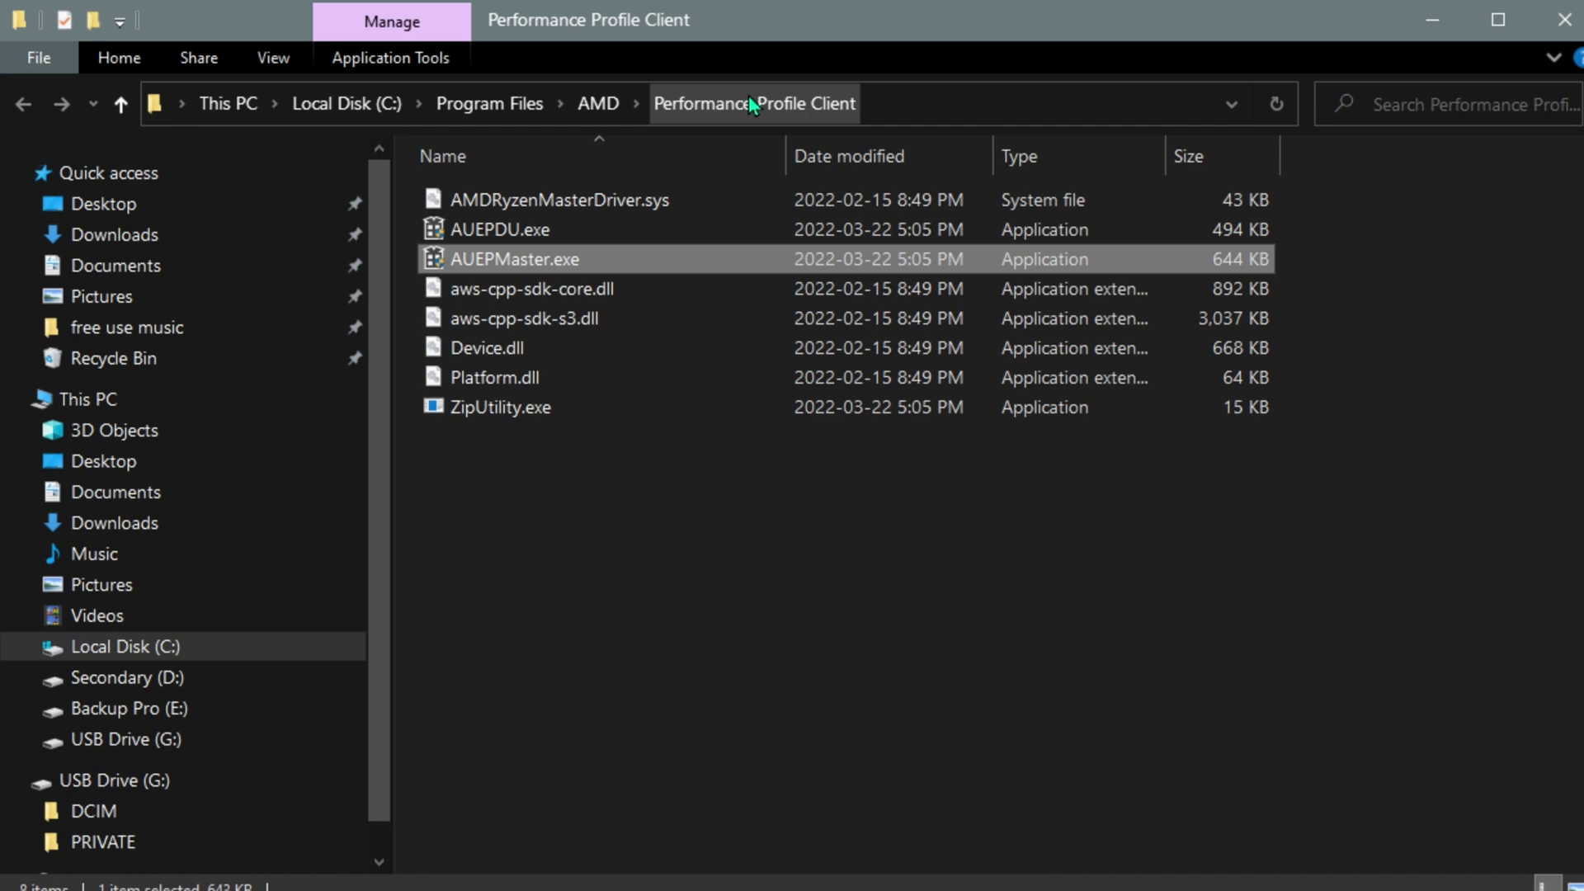
left_click(598, 104)
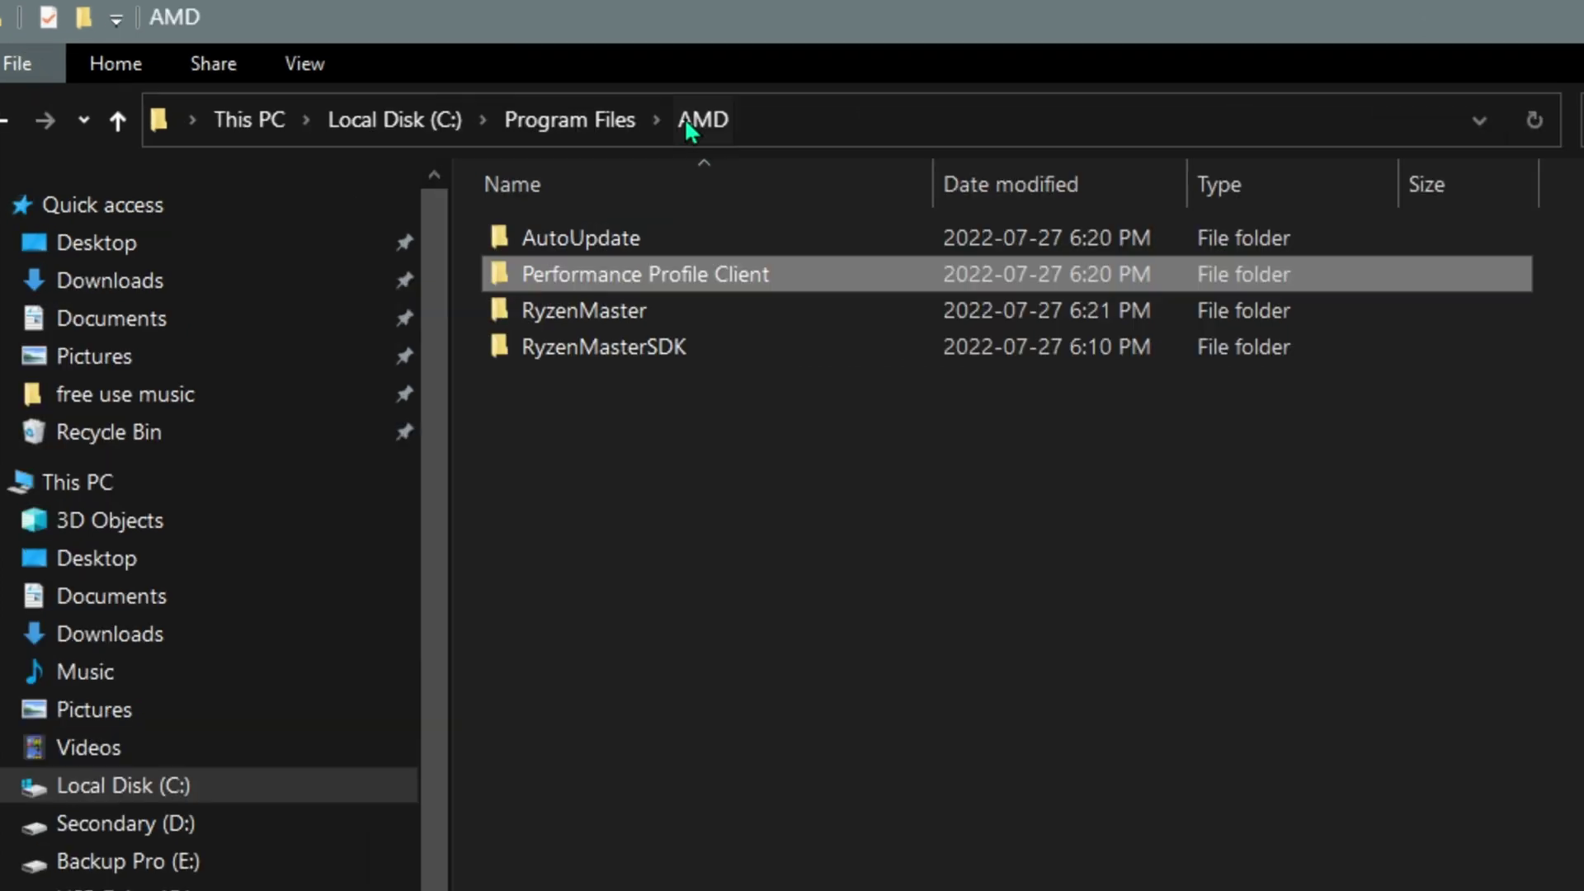
double_click(698, 275)
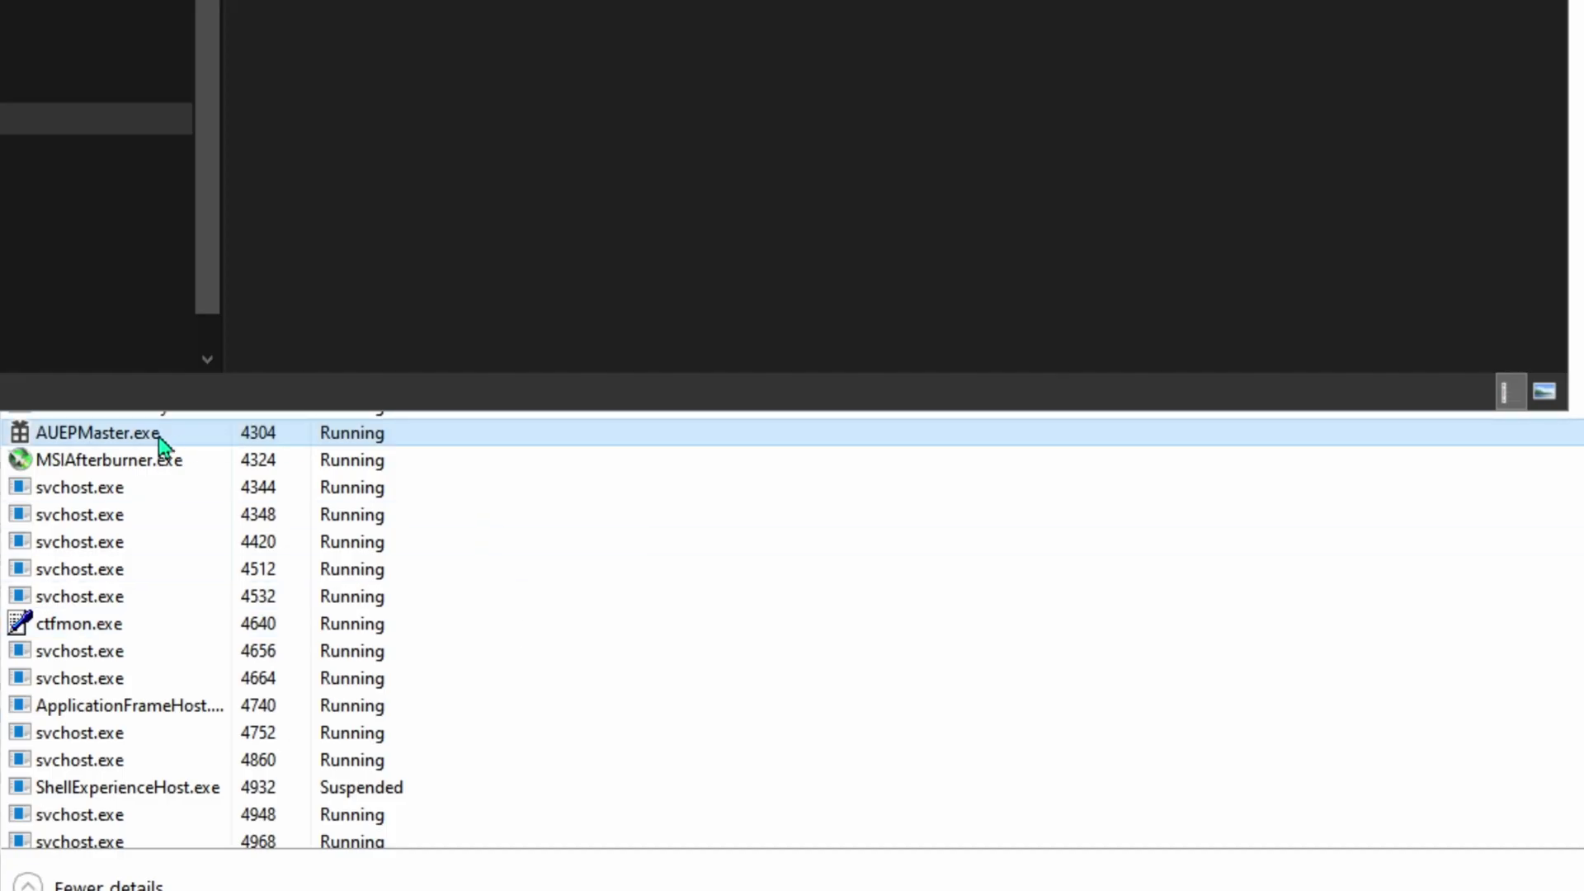
Step: Bring up the Hardware Monitoring window and move it aside so the AUEPMaster.exe entry in Task Manager is uncovered
left_click(158, 438)
right_click(158, 438)
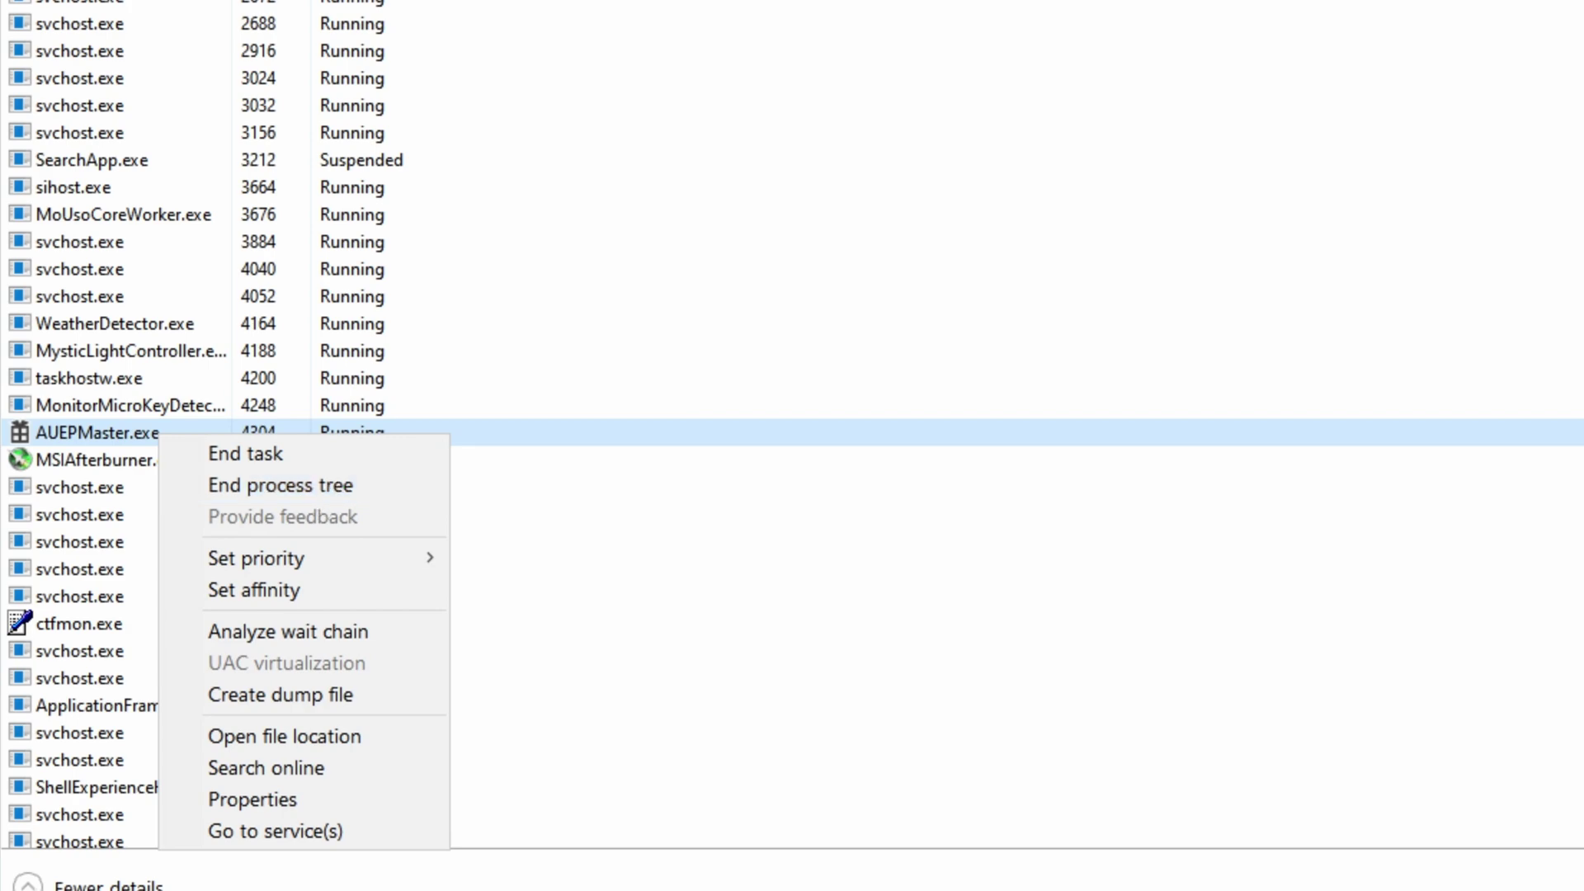
key("alt+Tab")
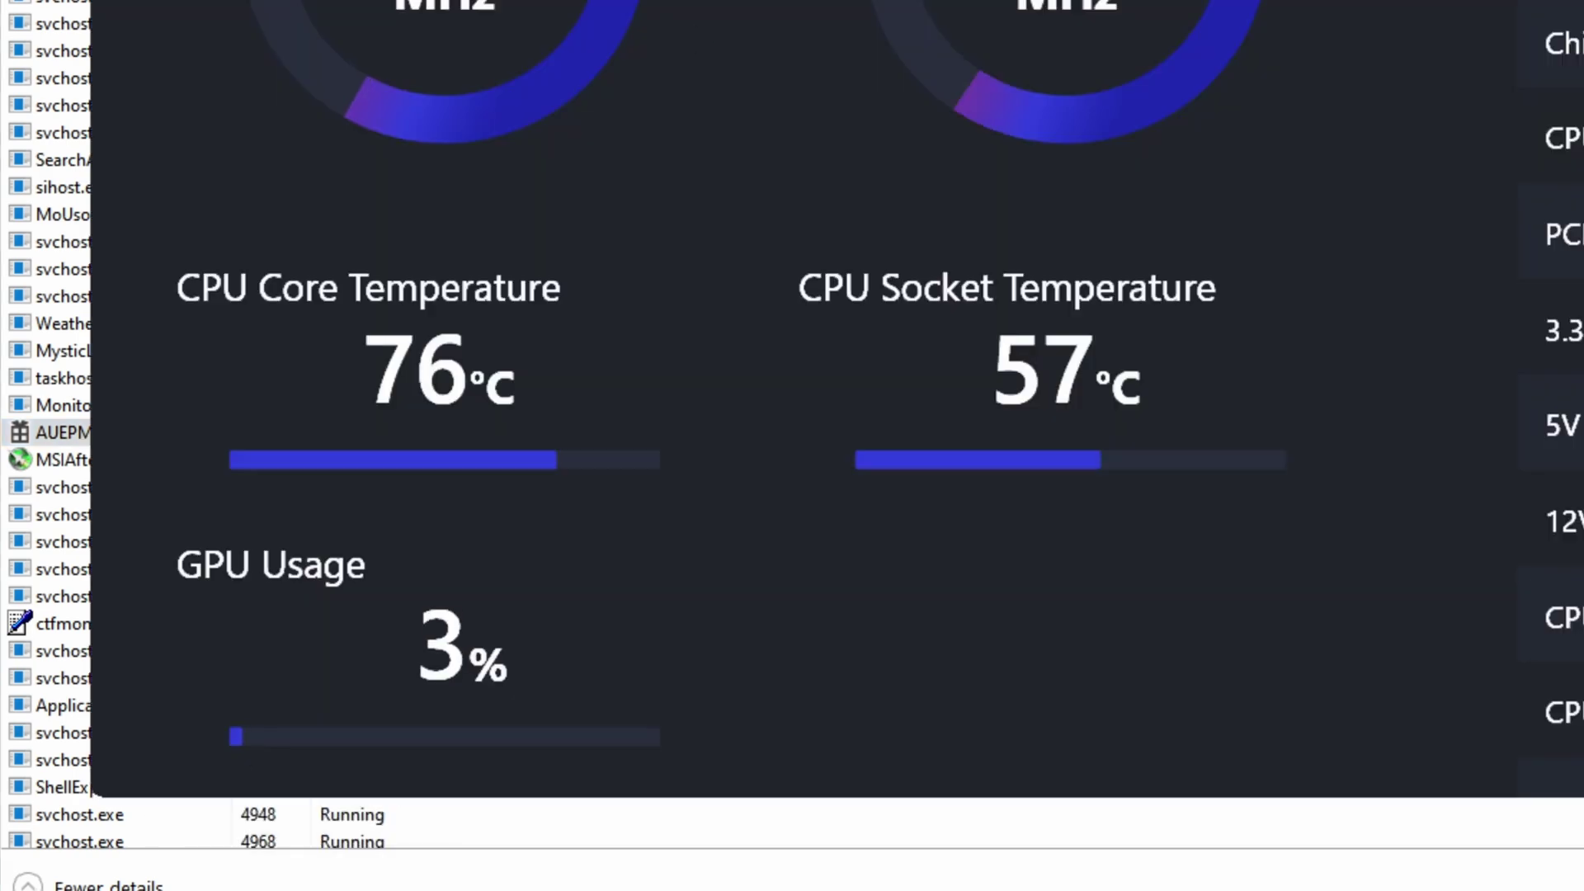
left_click_drag(495, 2, 1432, 58)
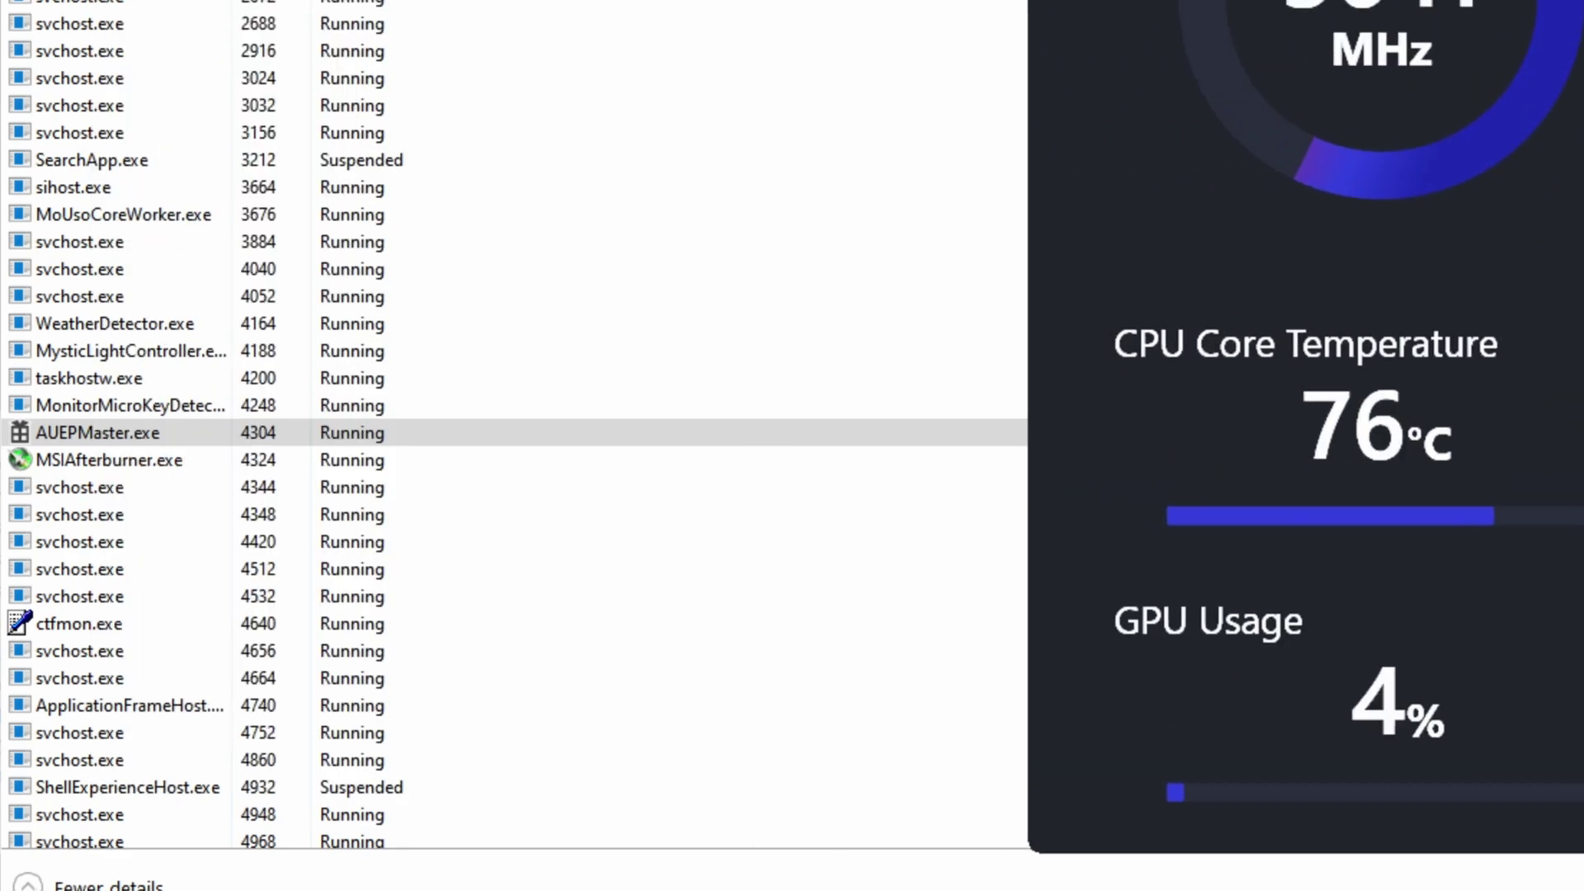
Step: End the AUEPMaster.exe process in Task Manager and confirm ending it
left_click(130, 450)
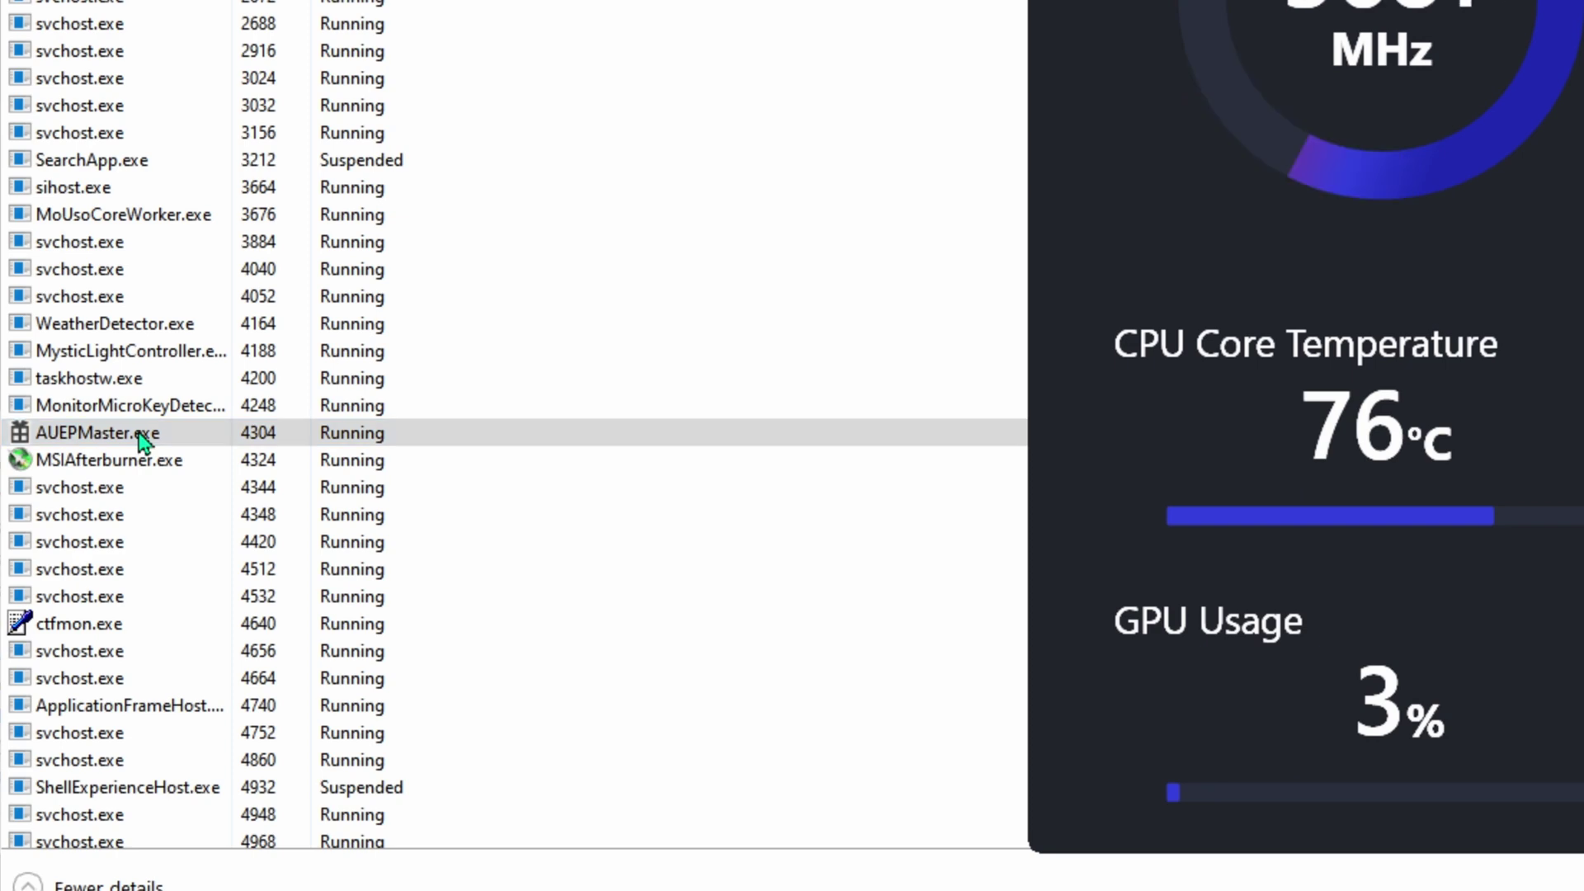
right_click(142, 438)
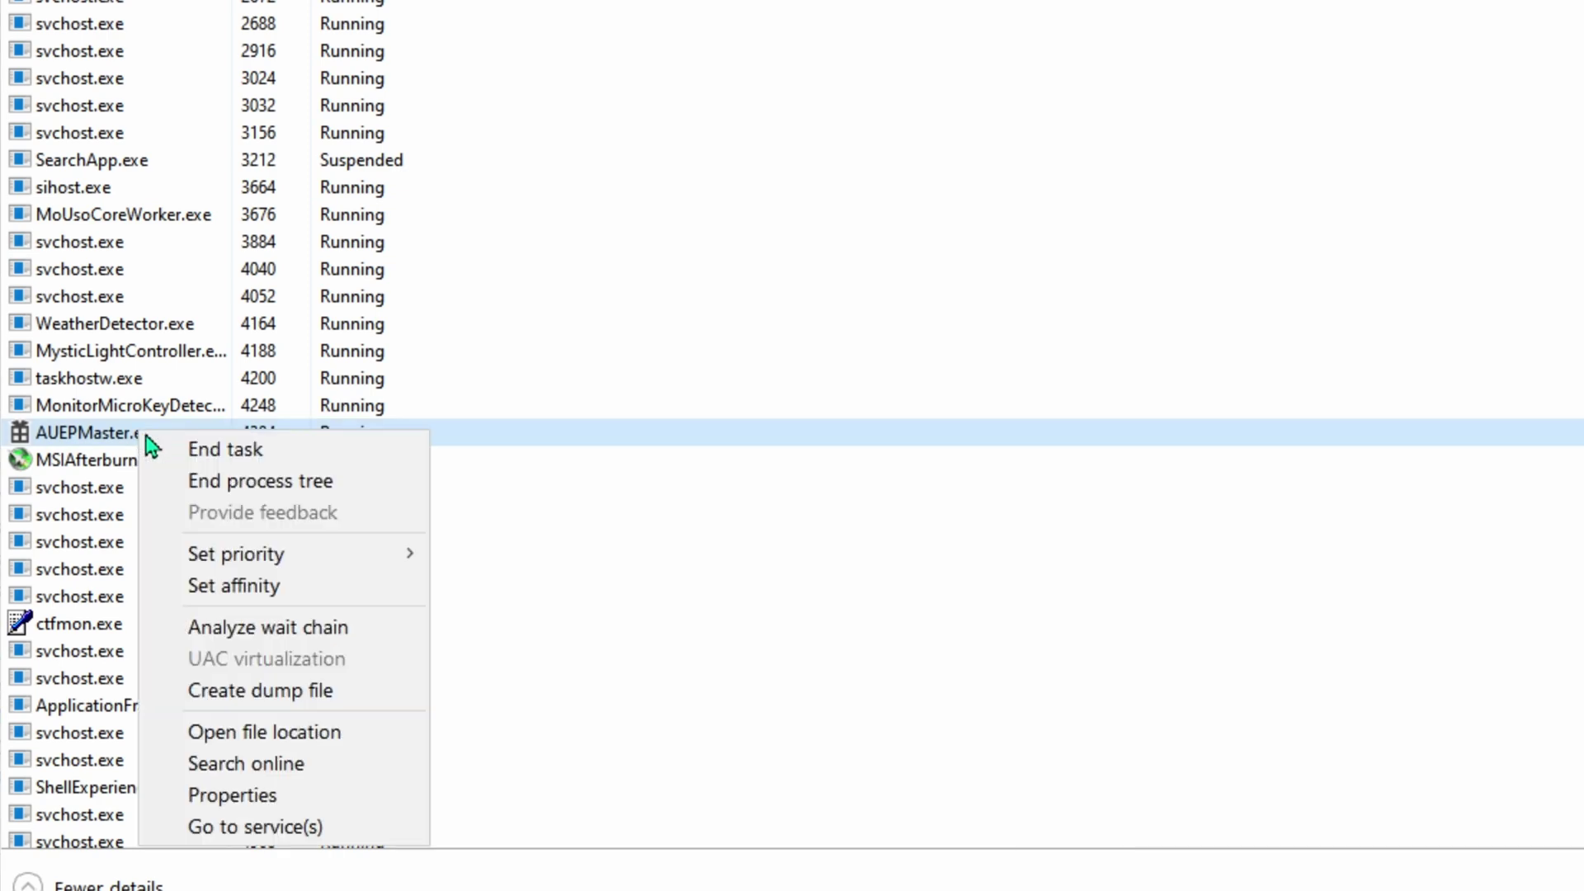
left_click(257, 452)
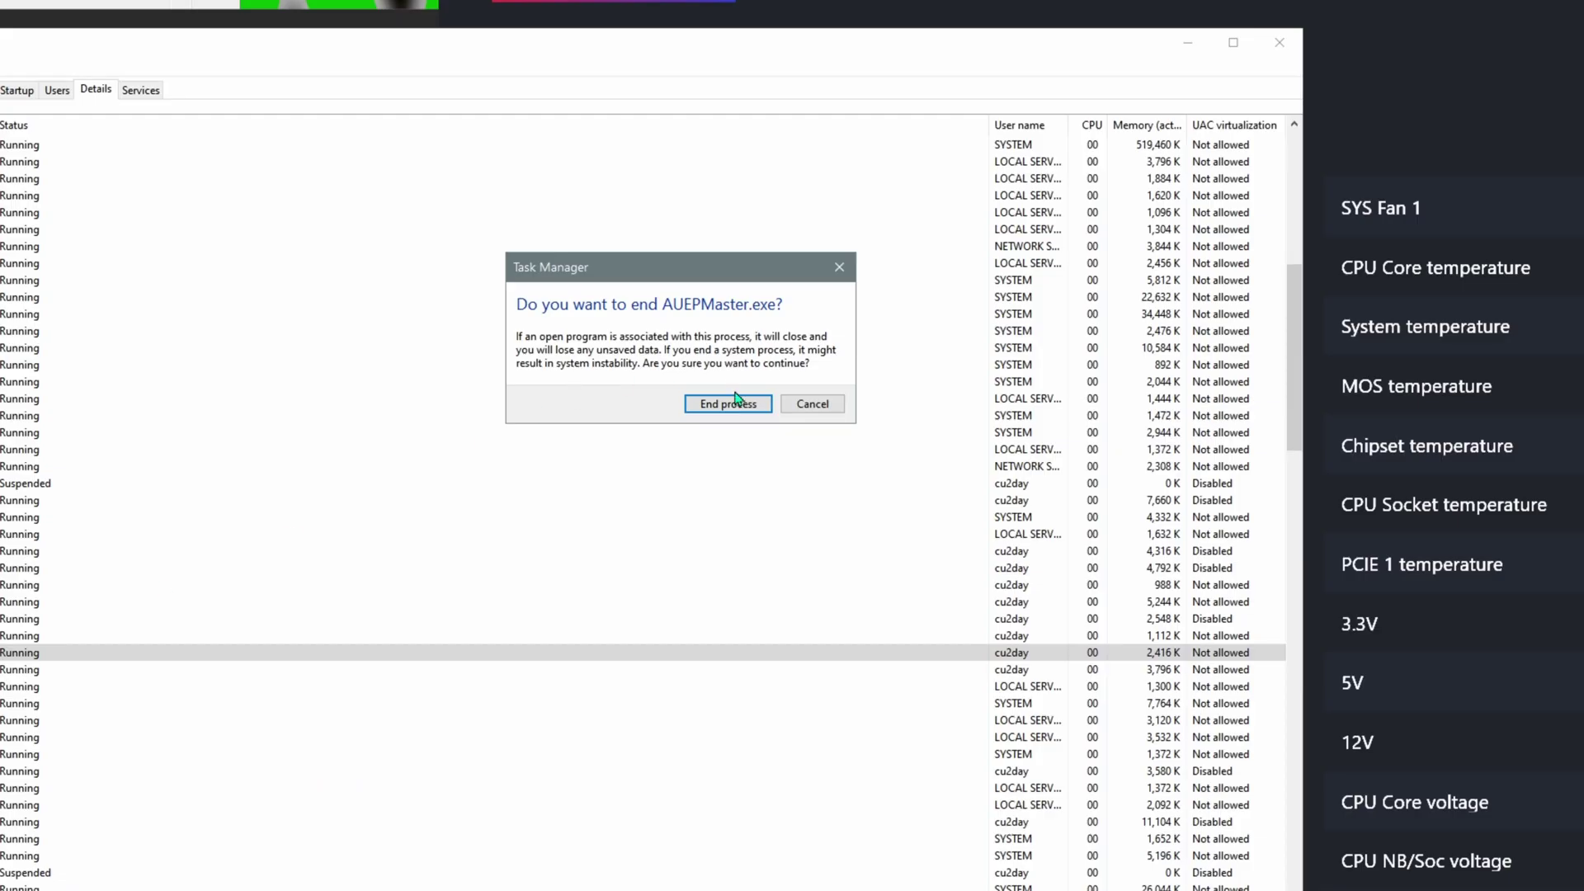
left_click(730, 404)
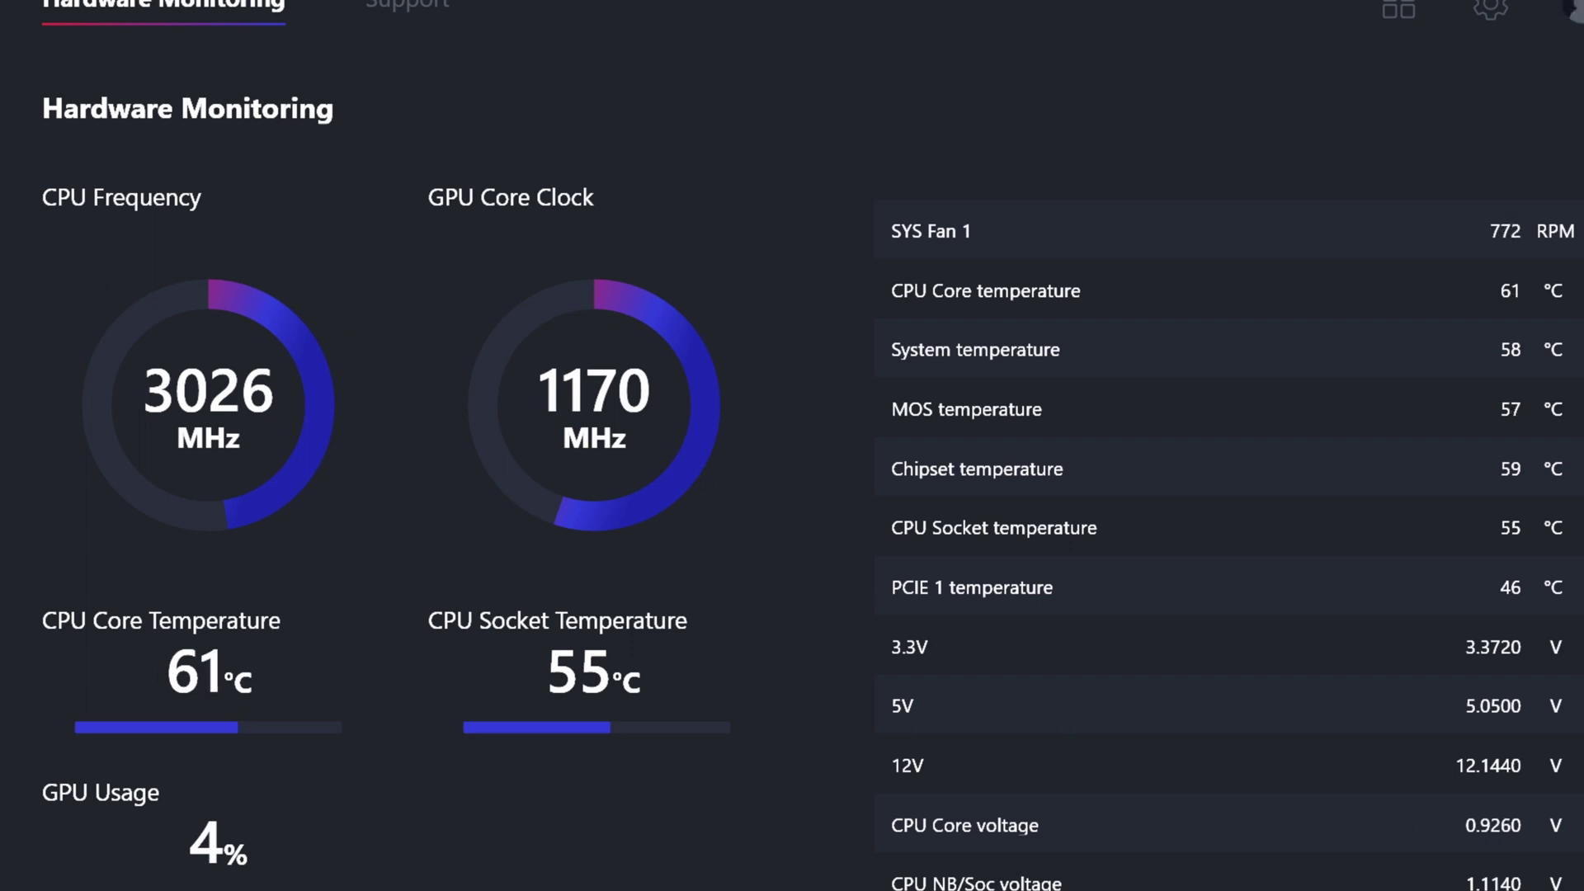
Step: Switch to File Explorer and delete the Performance Profile Client folder from Program Files > AMD
key("alt+Tab")
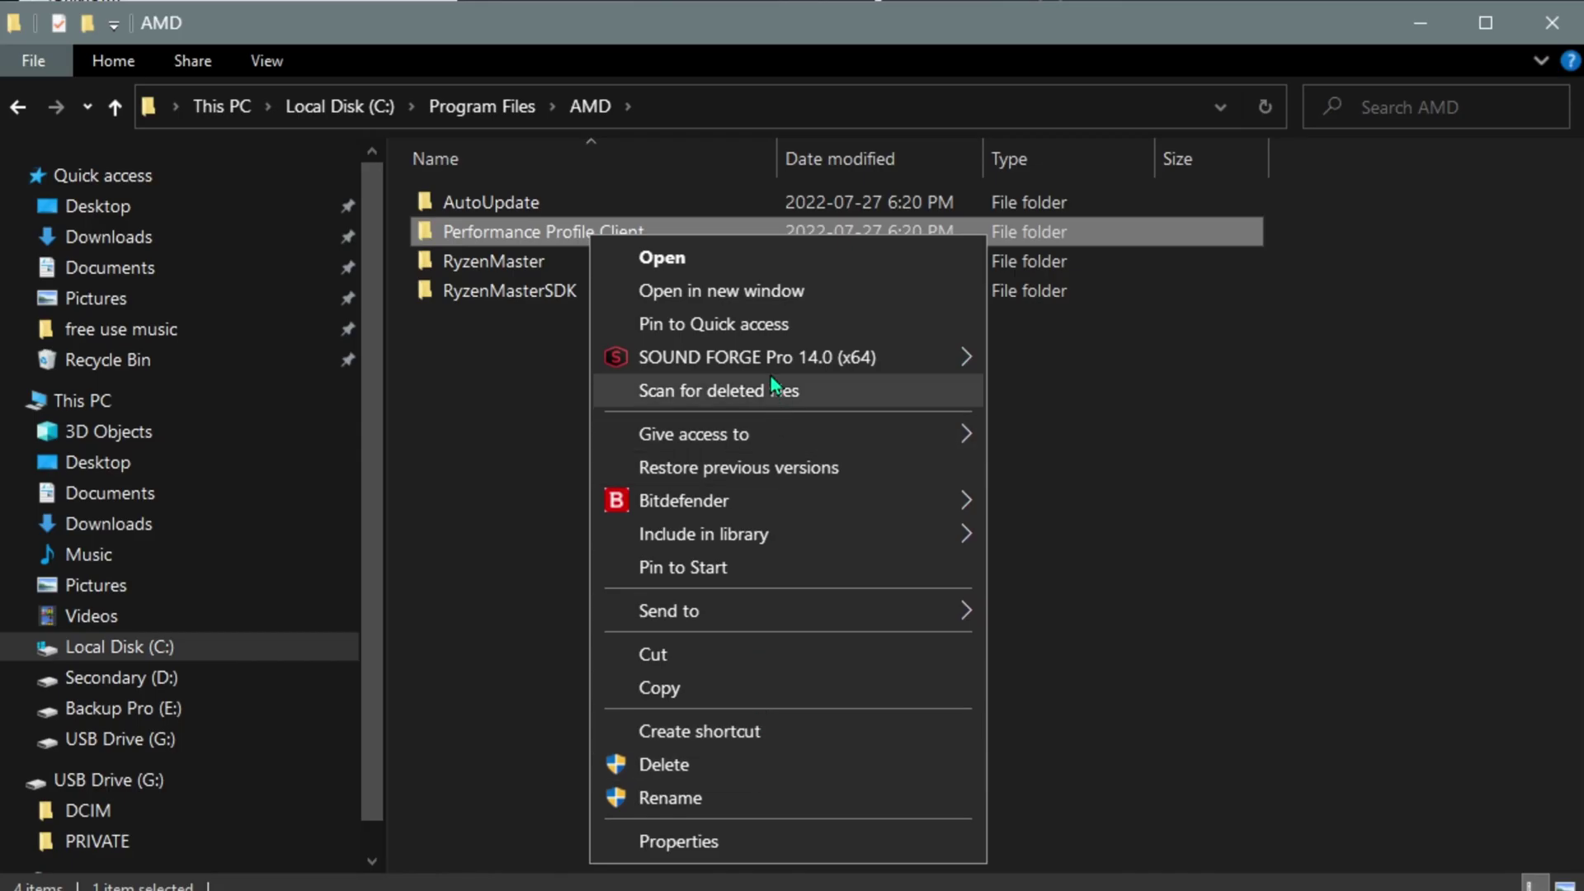
left_click(497, 240)
right_click(499, 233)
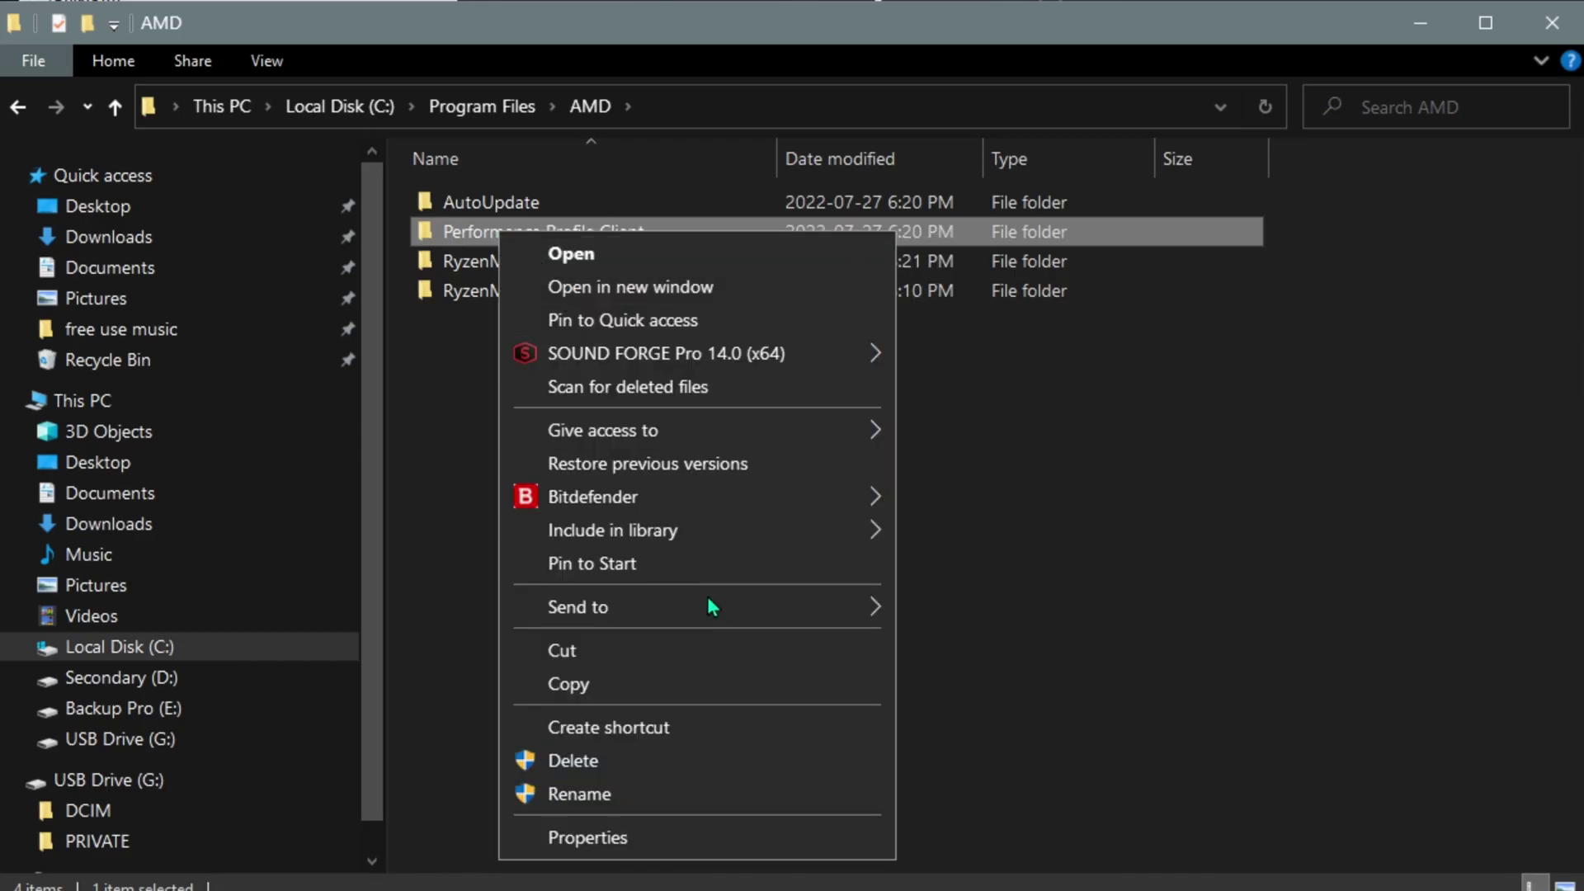
left_click(640, 757)
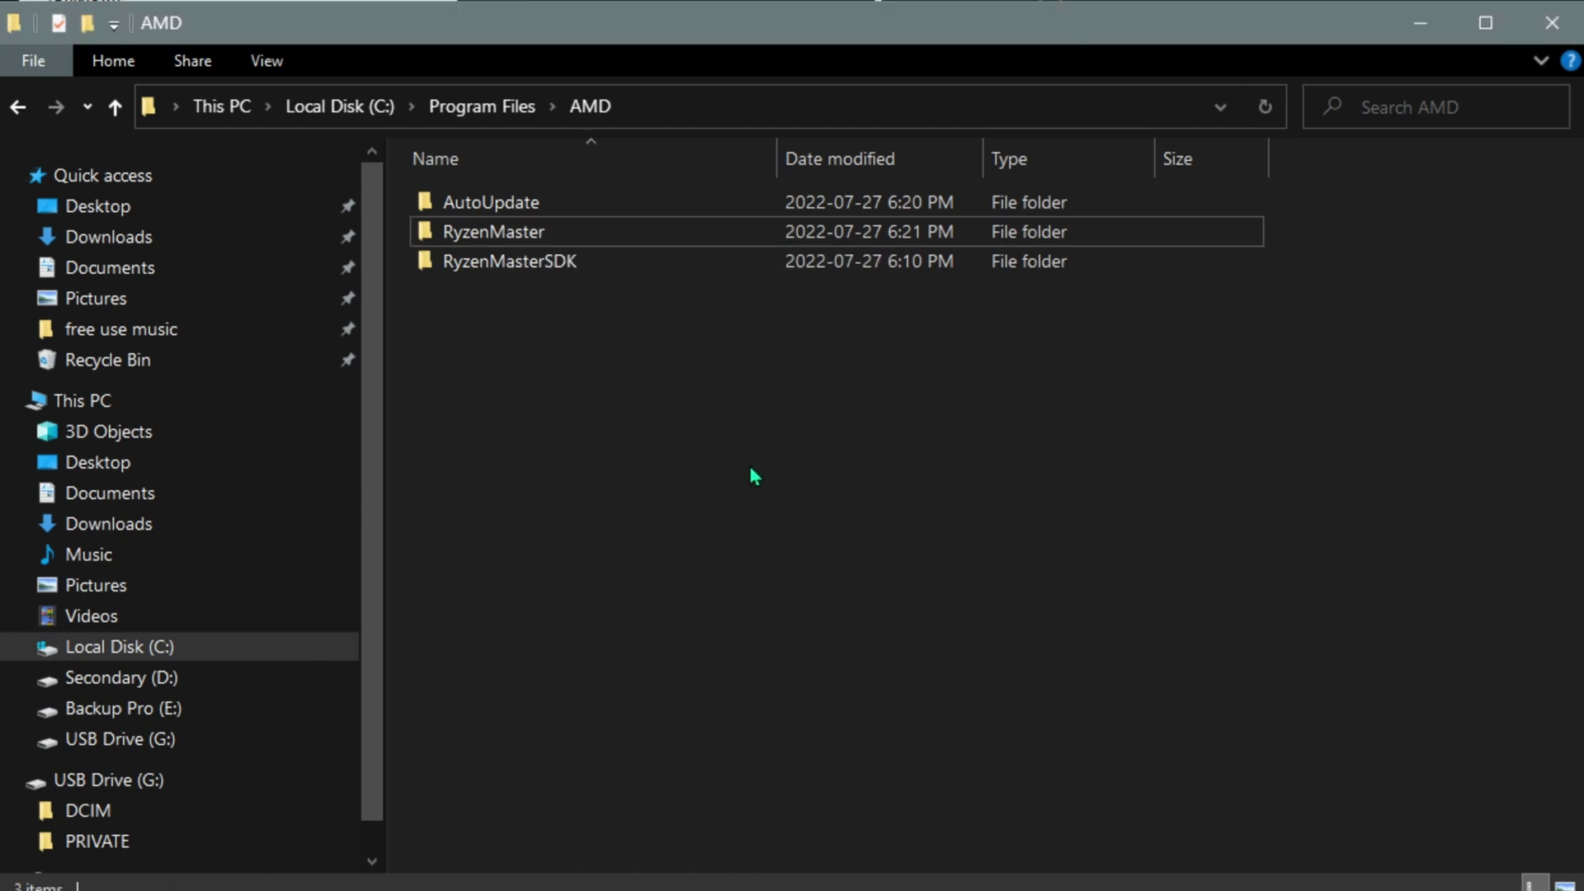